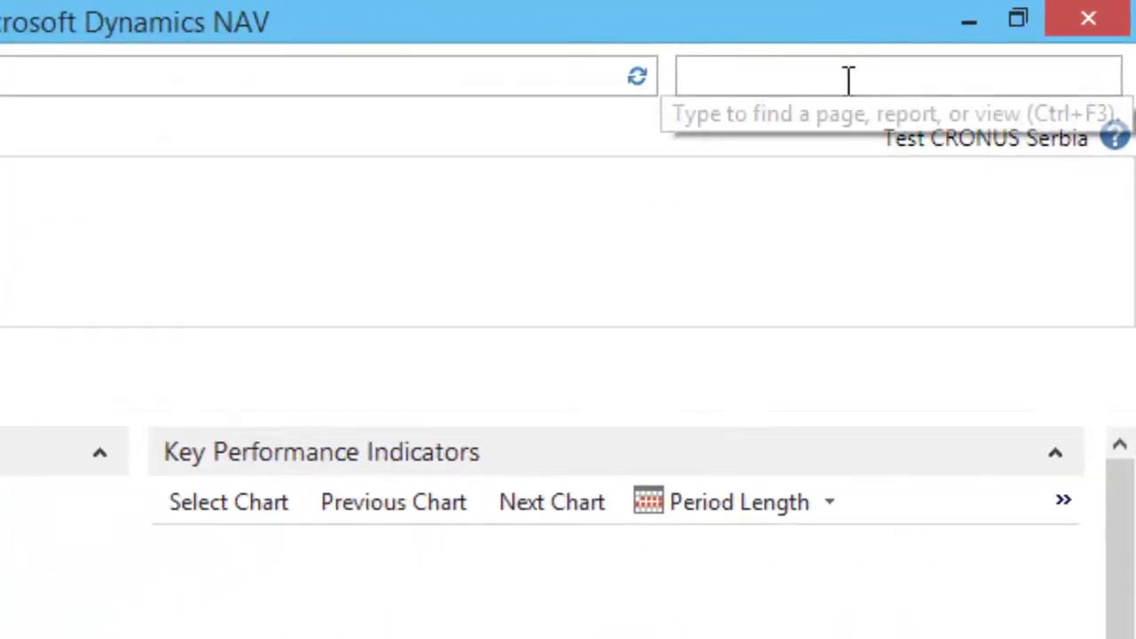
Step: From the Companies page, copy Test CRONUS Serbia into a new company named 'Test CRONUS Bulgaria'
{"action": "left_click", "coordinate": [848, 80]}
{"action": "type", "text": "companies"}
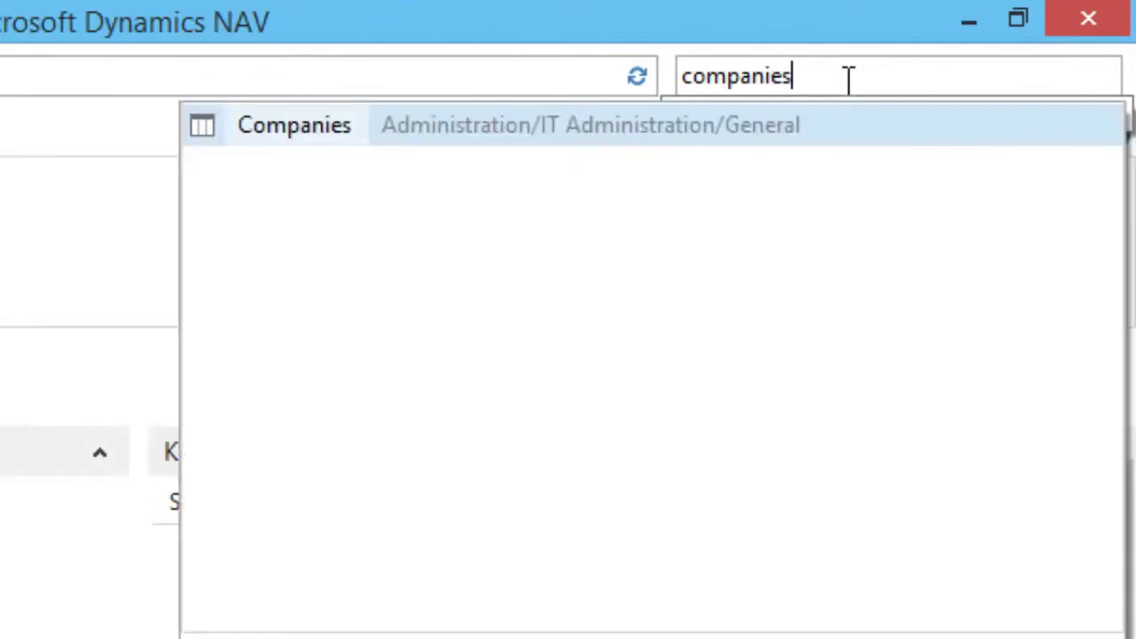
{"action": "left_click", "coordinate": [799, 122]}
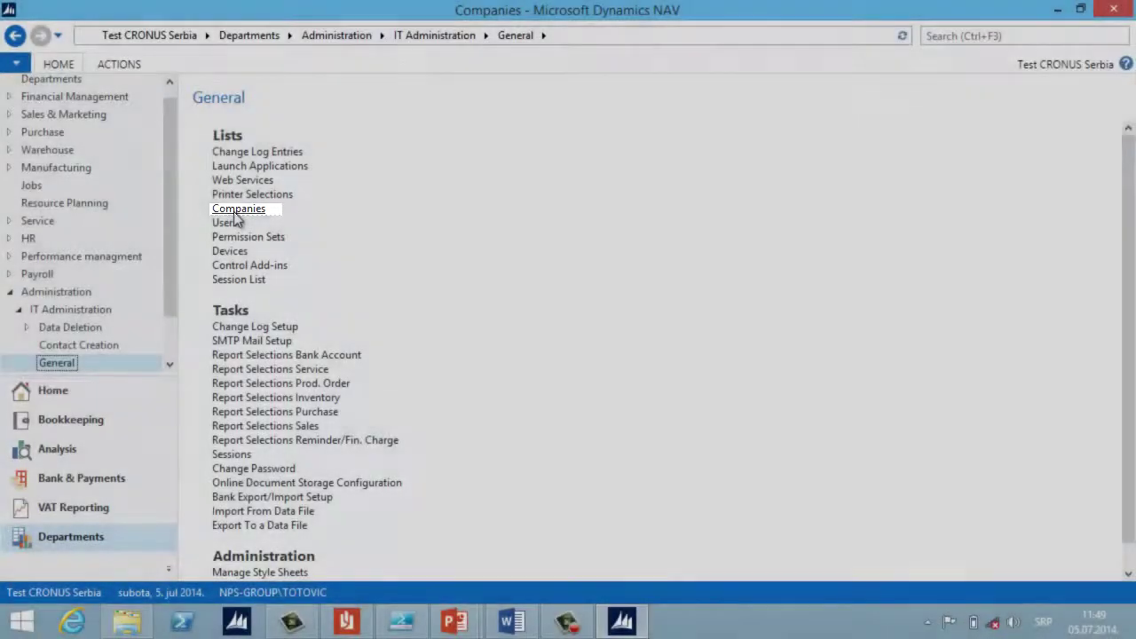
{"action": "left_click", "coordinate": [234, 212]}
{"action": "left_click_drag", "start_coordinate": [299, 225], "coordinate": [355, 225]}
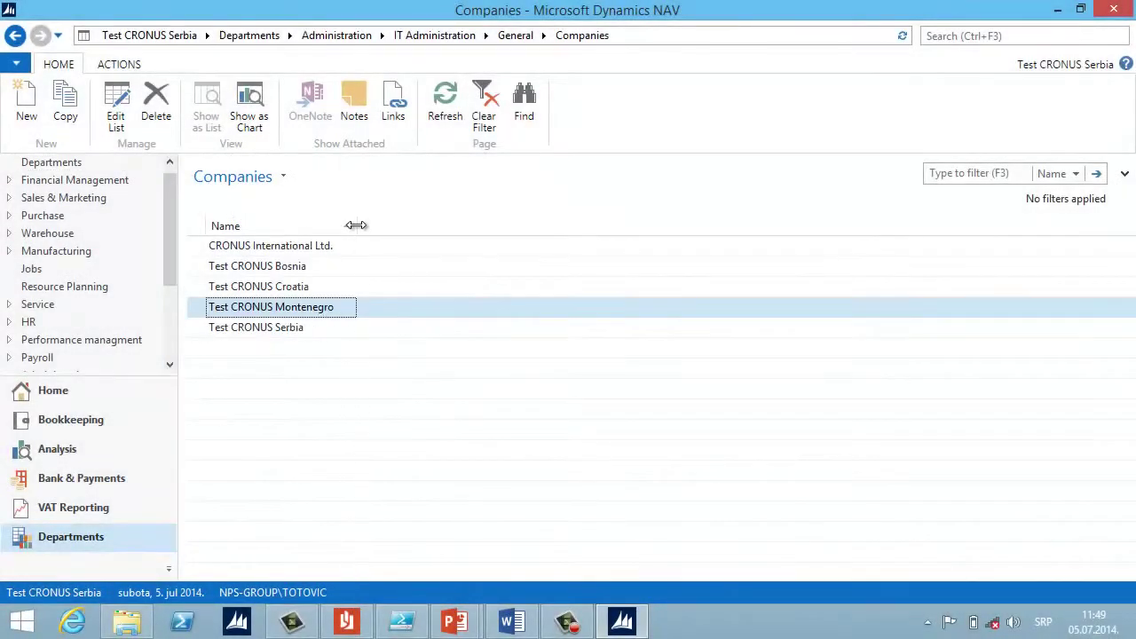
{"action": "left_click", "coordinate": [292, 330]}
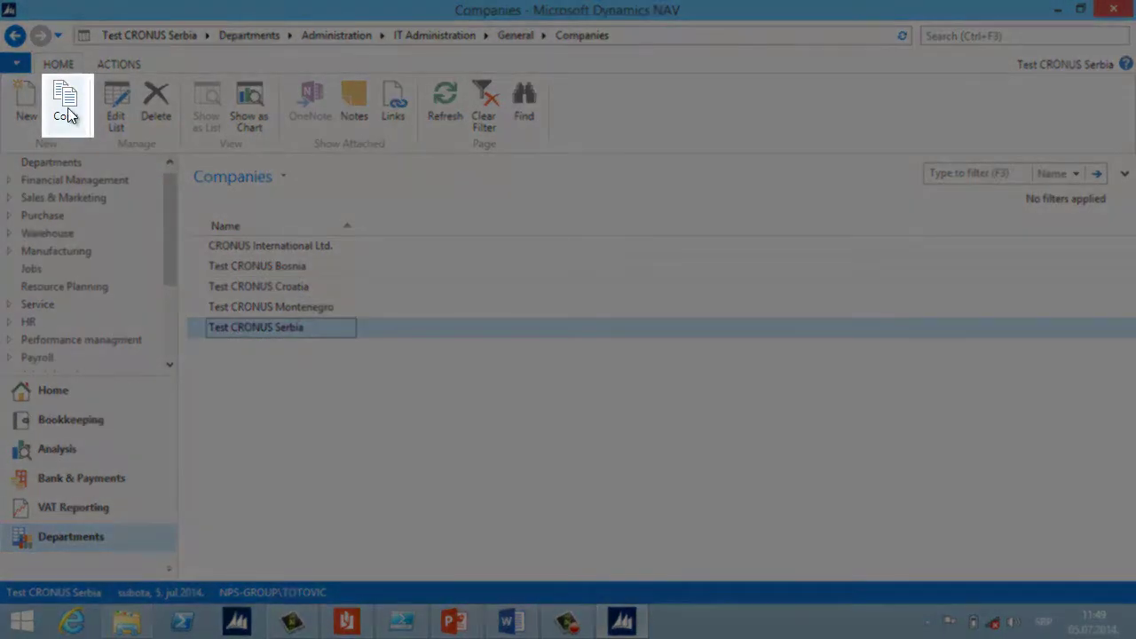
{"action": "left_click", "coordinate": [68, 115]}
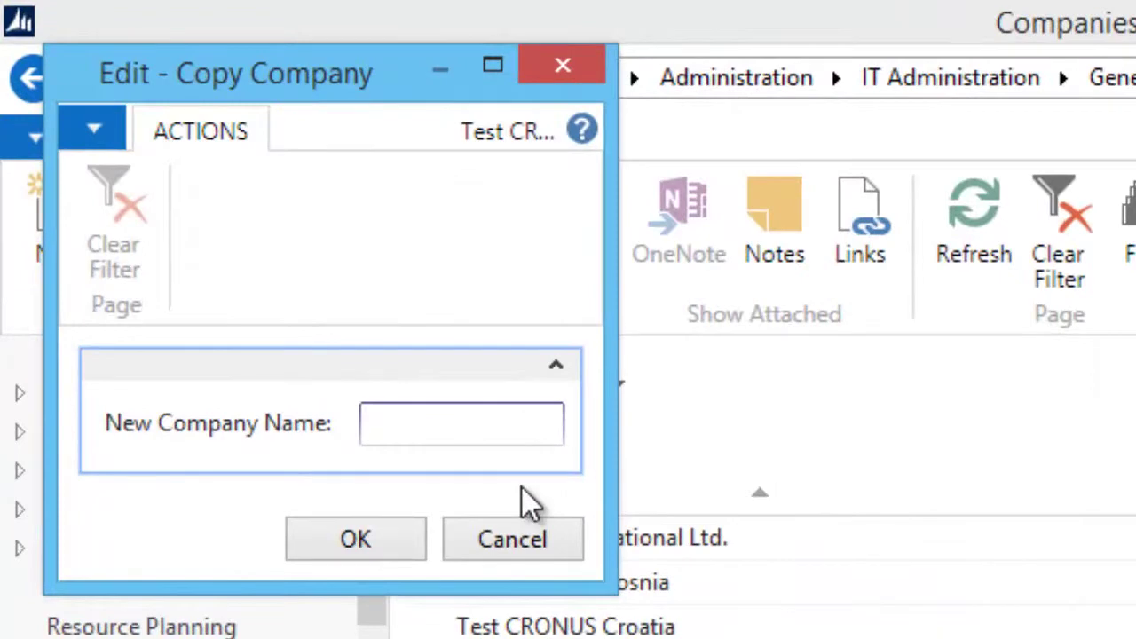
{"action": "type", "text": "Test CRONUS "}
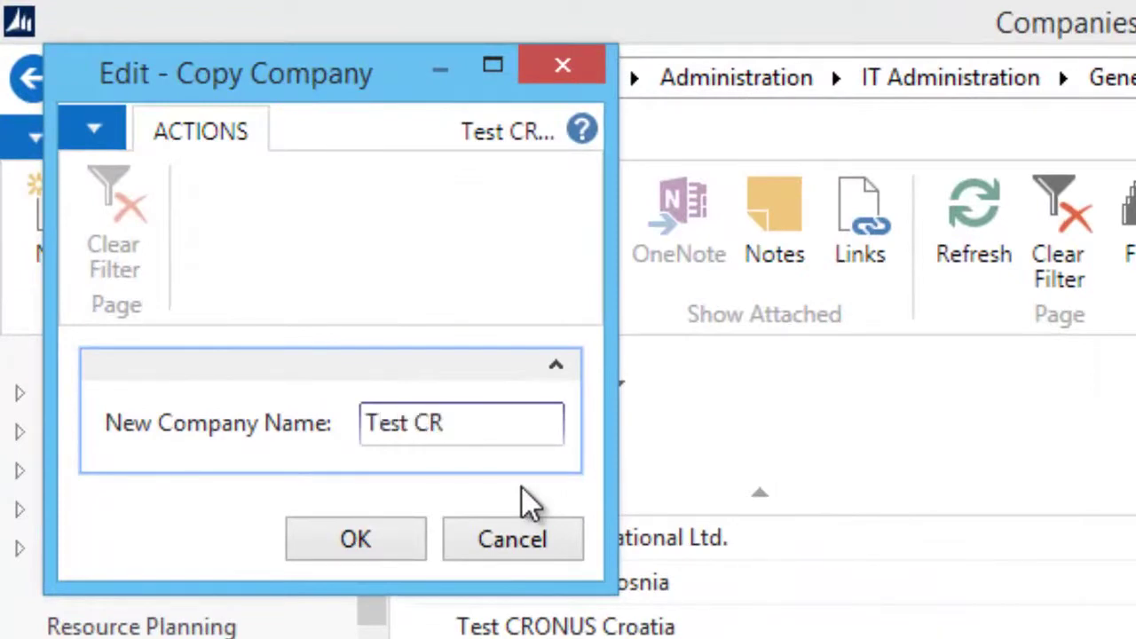
{"action": "type", "text": "Bulgaria"}
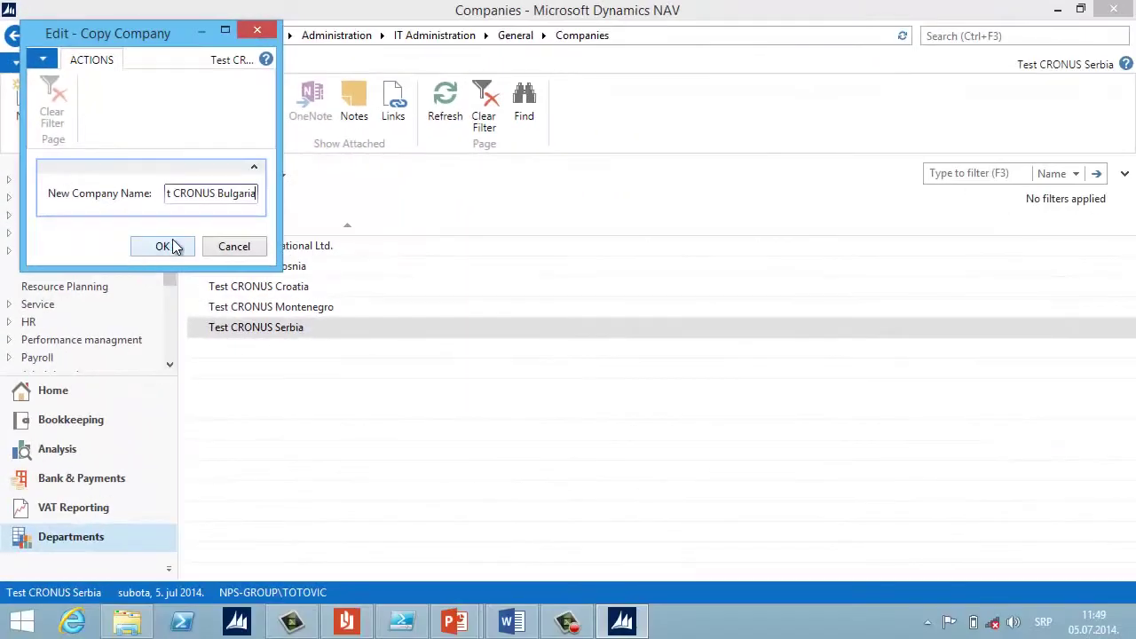
{"action": "left_click", "coordinate": [327, 459]}
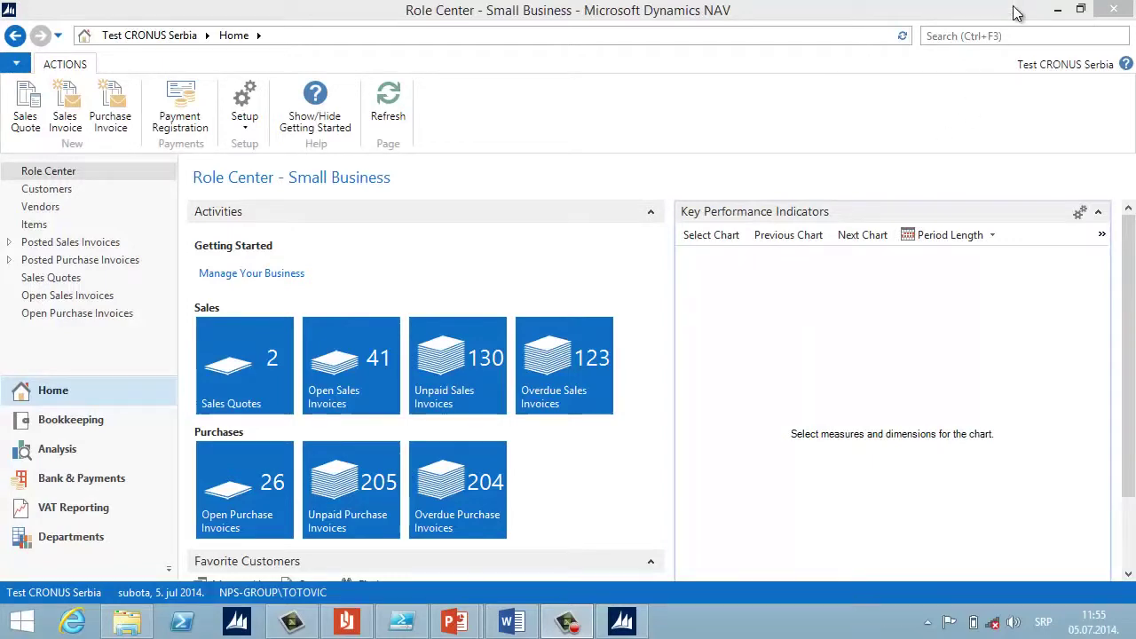
Step: Set up Export To a Data File with description 'NewBackup', including Application Data and Application
{"action": "left_click", "coordinate": [1002, 35]}
{"action": "type", "text": "export to"}
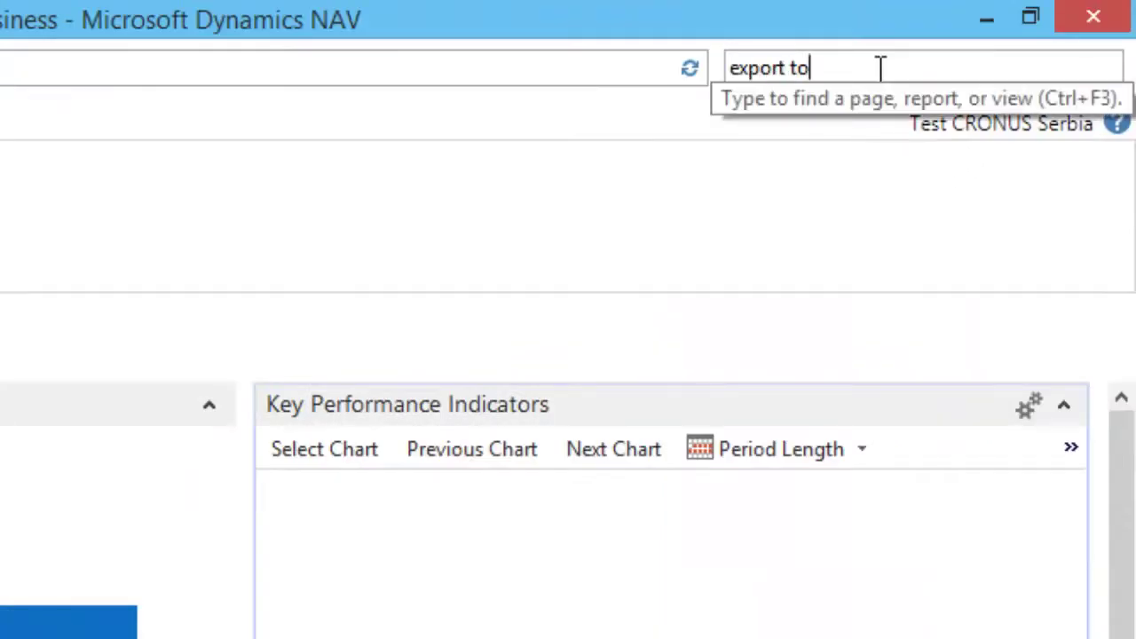
{"action": "left_click", "coordinate": [485, 106]}
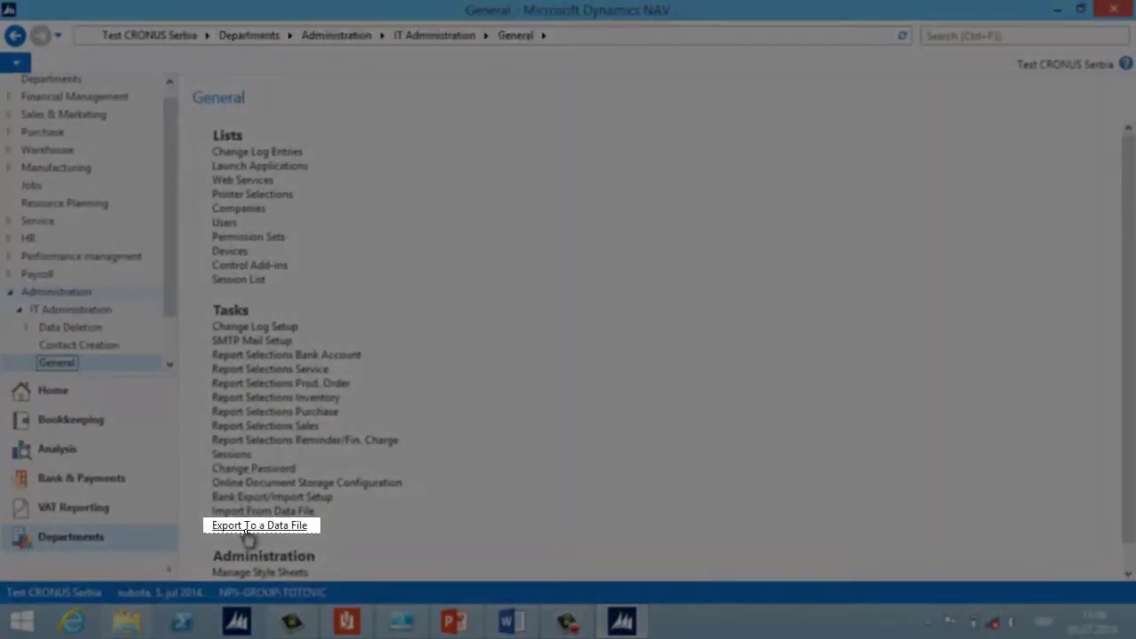
{"action": "left_click", "coordinate": [248, 529]}
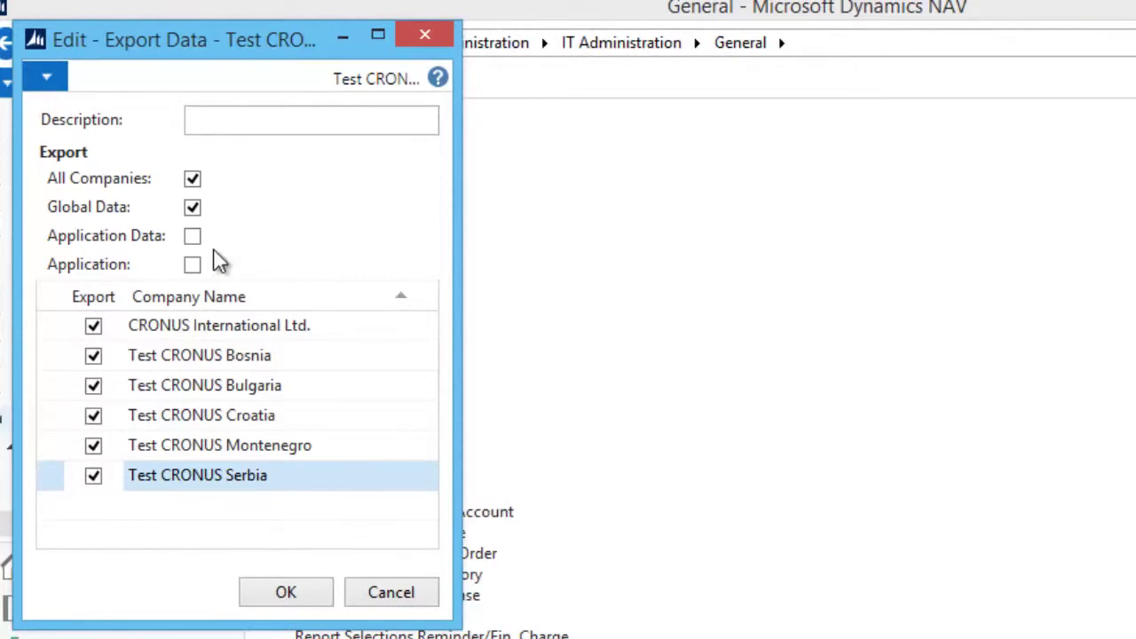
{"action": "left_click", "coordinate": [252, 118]}
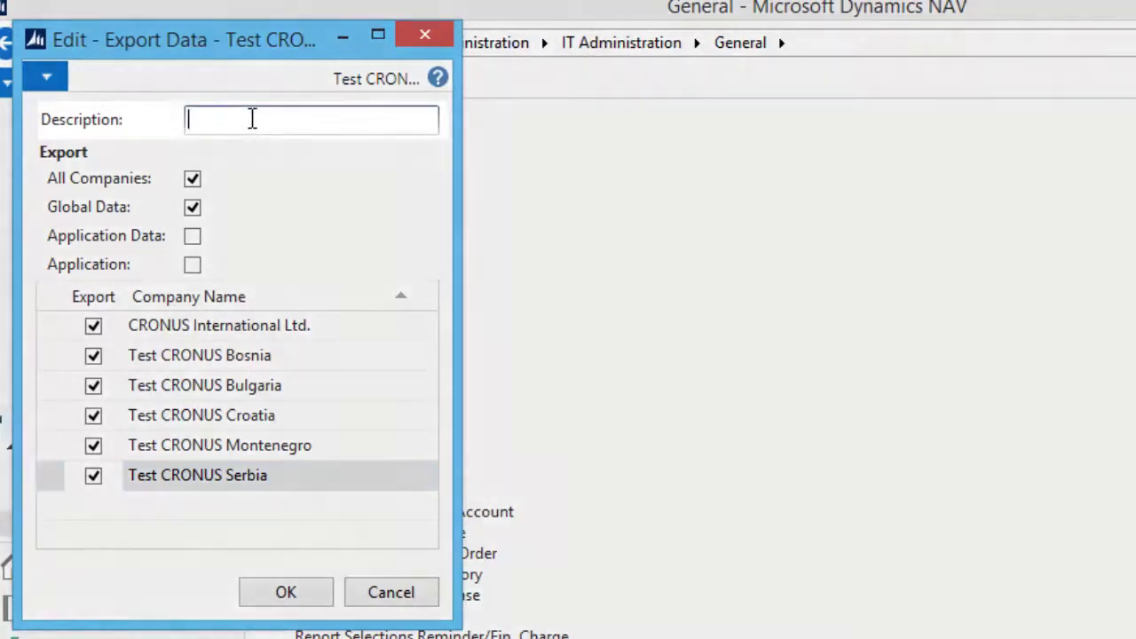
{"action": "type", "text": "NewBackup"}
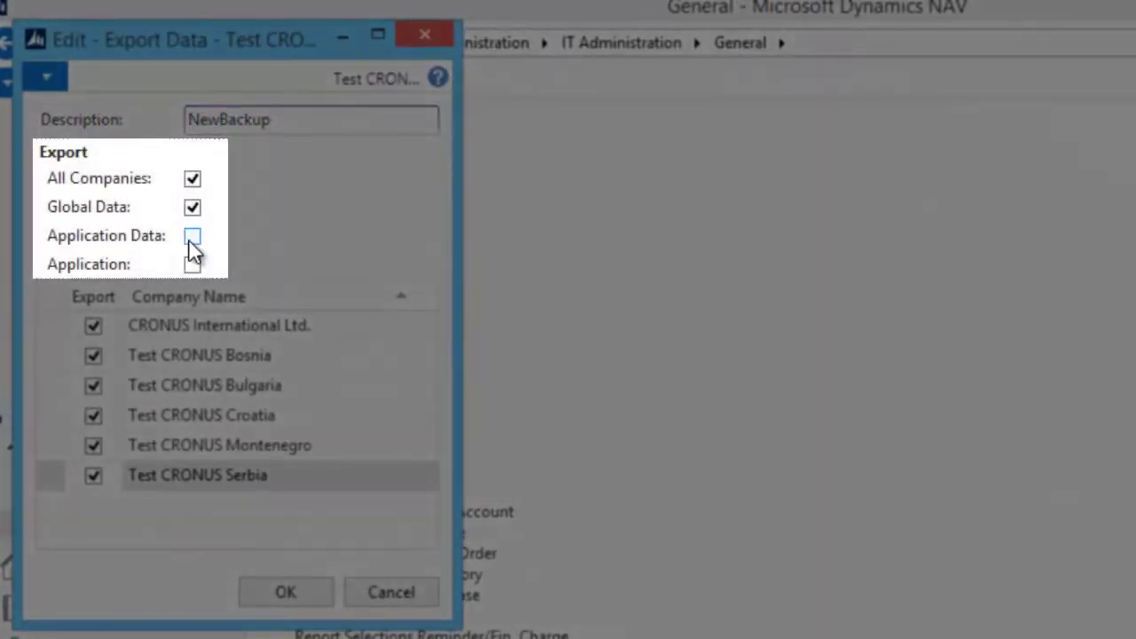
{"action": "left_click", "coordinate": [193, 236]}
{"action": "left_click", "coordinate": [192, 265]}
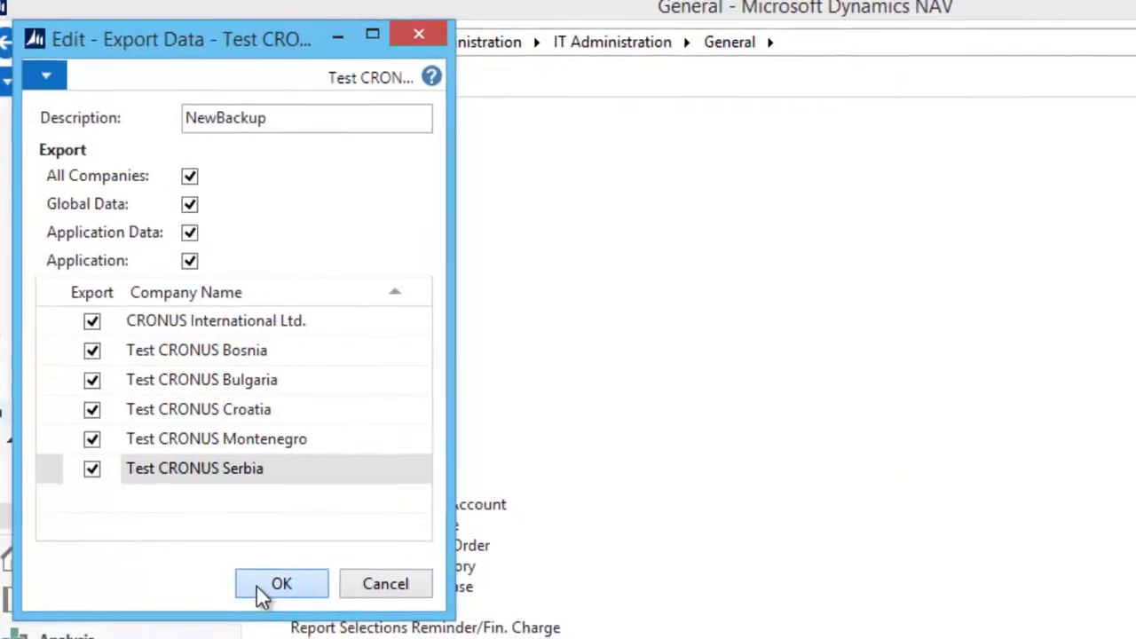
{"action": "left_click", "coordinate": [261, 587]}
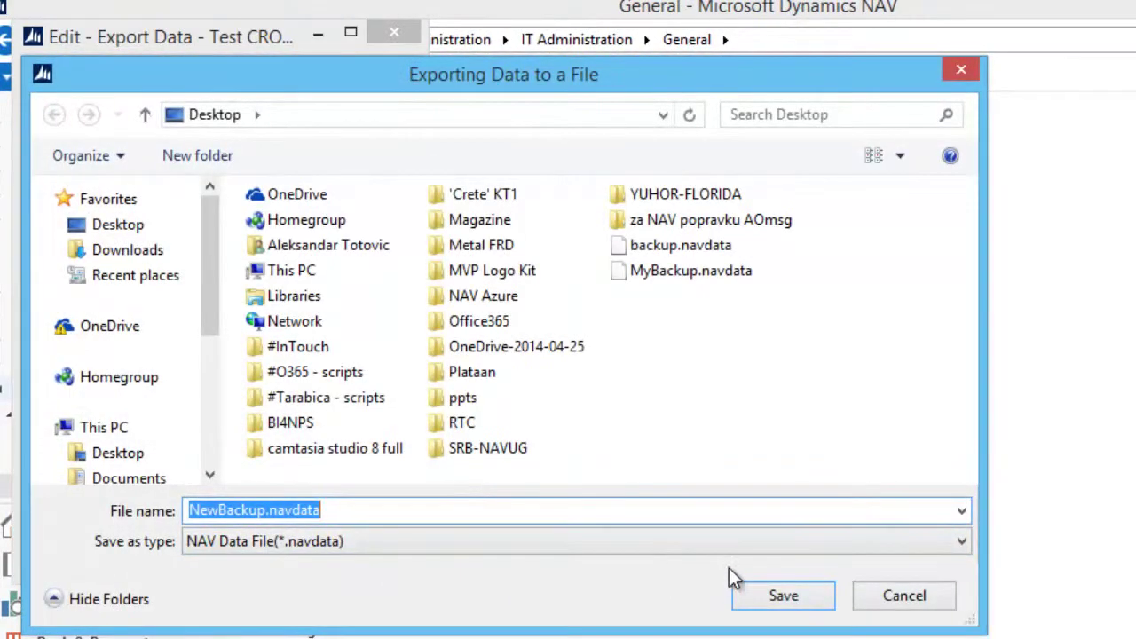
Step: Save the export file as NewBackup.navdata on the Desktop
{"action": "left_click", "coordinate": [760, 601]}
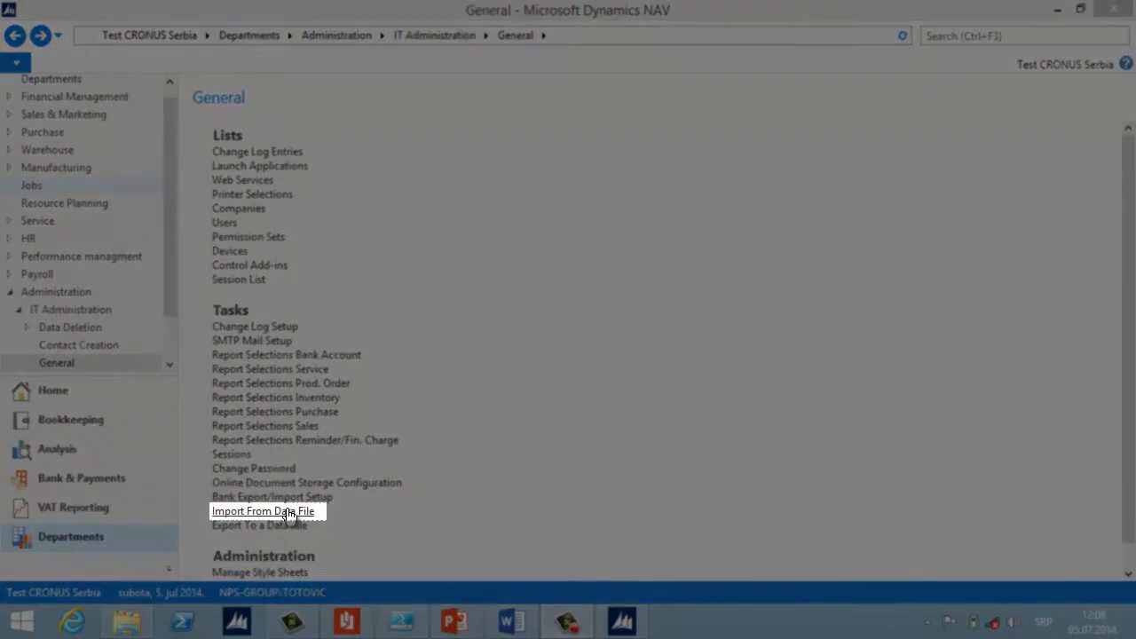
Step: Load NewBackup.navdata from the Desktop into the Import From Data File settings
{"action": "left_click", "coordinate": [288, 512]}
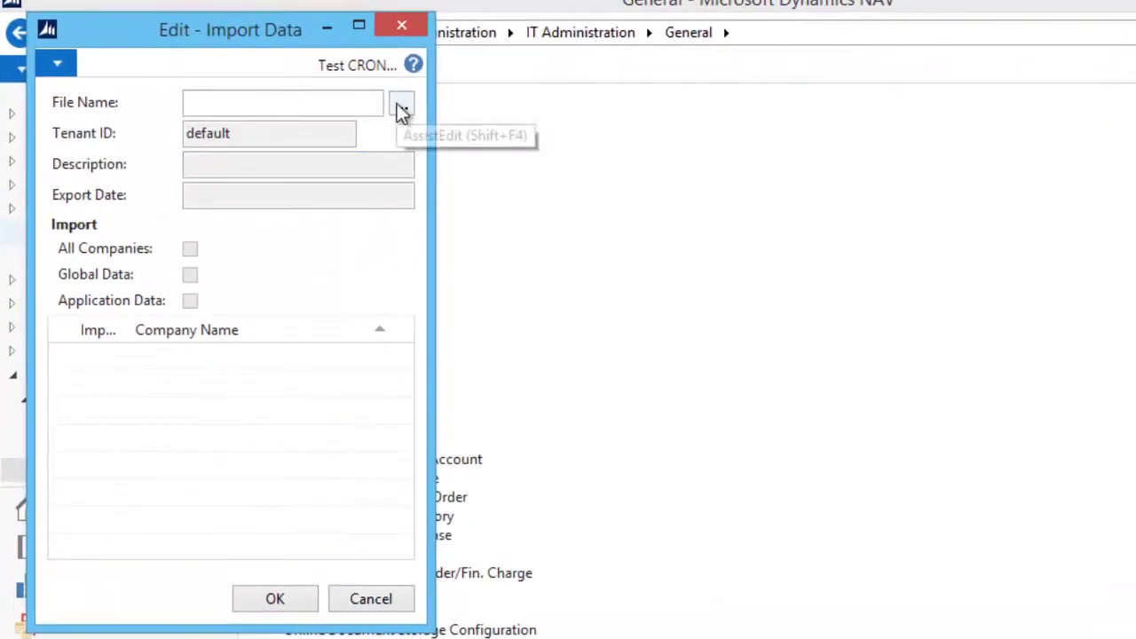
{"action": "left_click", "coordinate": [400, 105]}
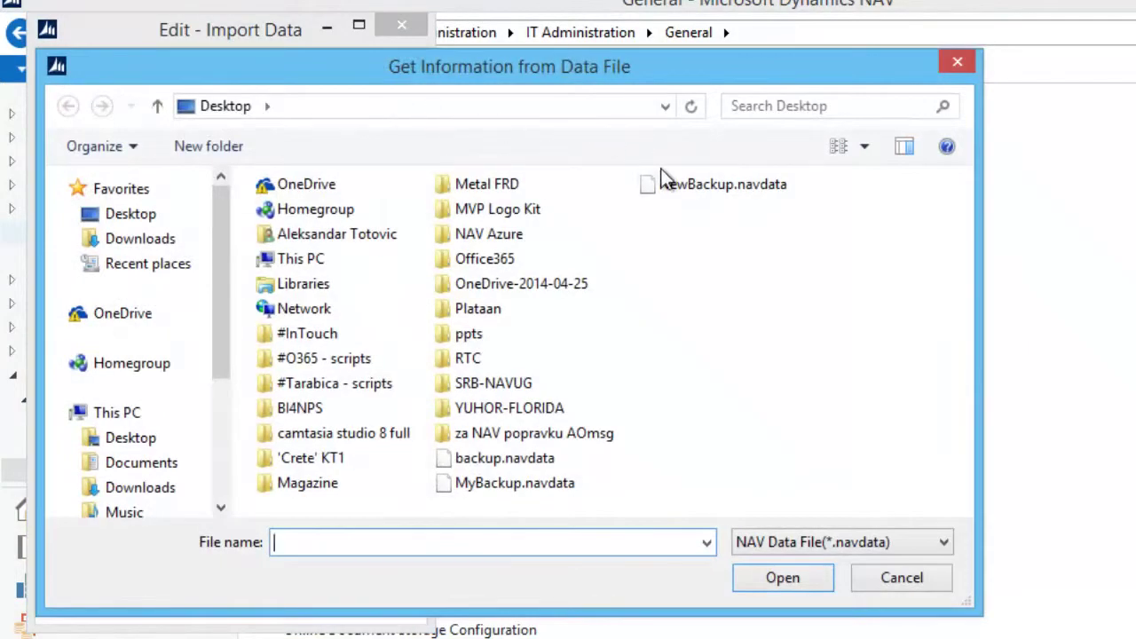
{"action": "left_click", "coordinate": [691, 184]}
{"action": "left_click", "coordinate": [792, 574]}
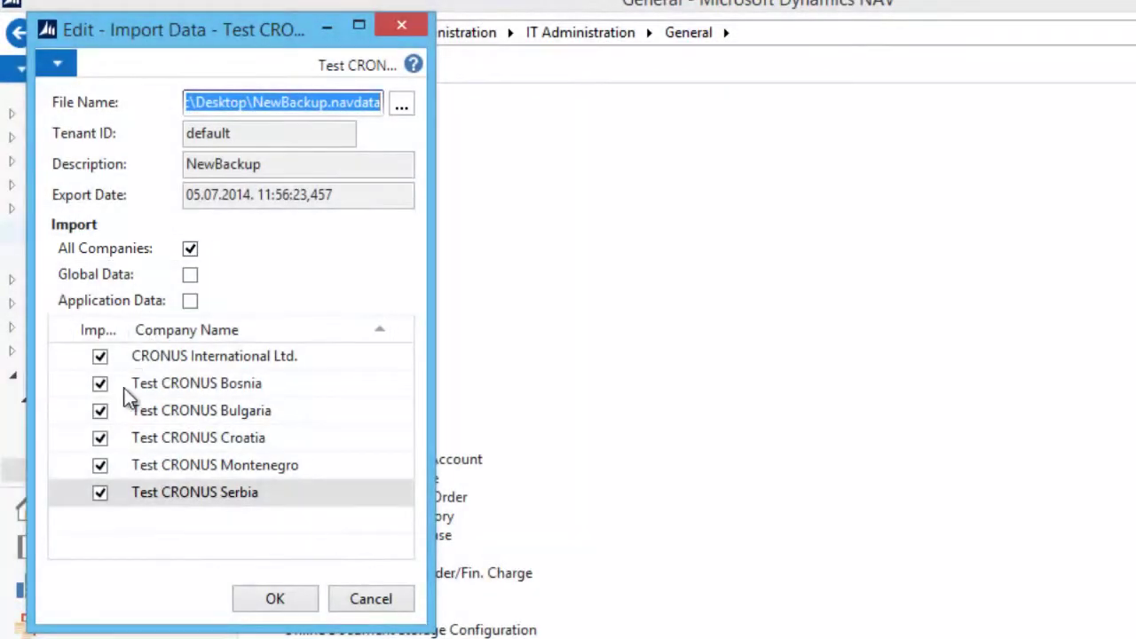
Step: Untick Serbia, Montenegro, CRONUS International Ltd., Bosnia and Croatia, leaving Test CRONUS Bulgaria for import
{"action": "left_click", "coordinate": [99, 492]}
{"action": "left_click", "coordinate": [99, 465]}
{"action": "left_click", "coordinate": [100, 437]}
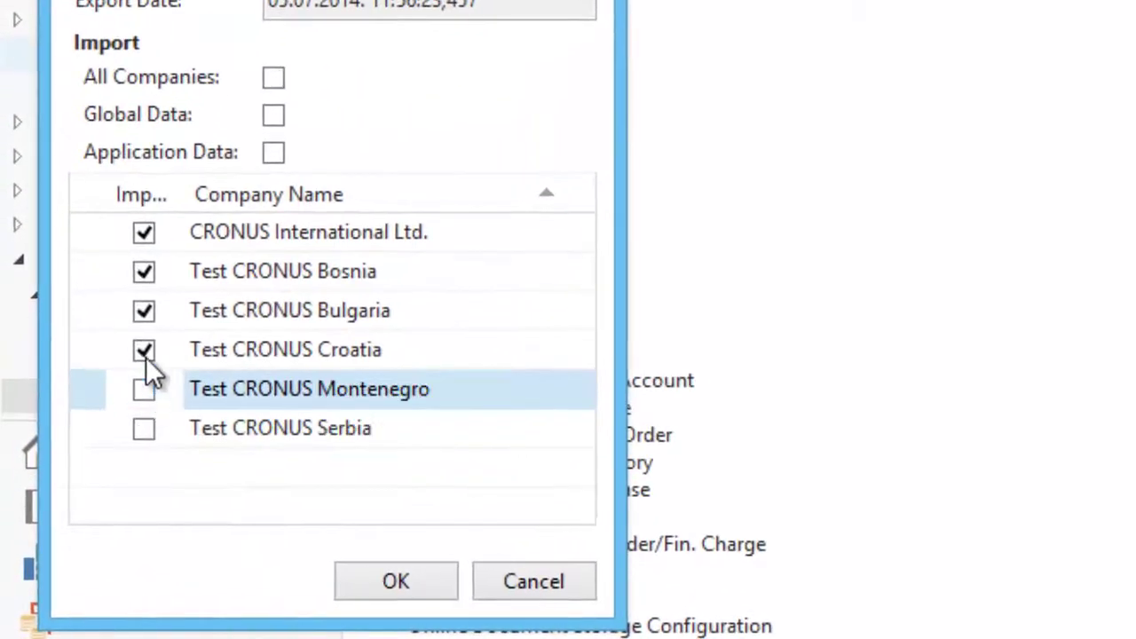
{"action": "left_click", "coordinate": [144, 271]}
{"action": "left_click", "coordinate": [143, 232]}
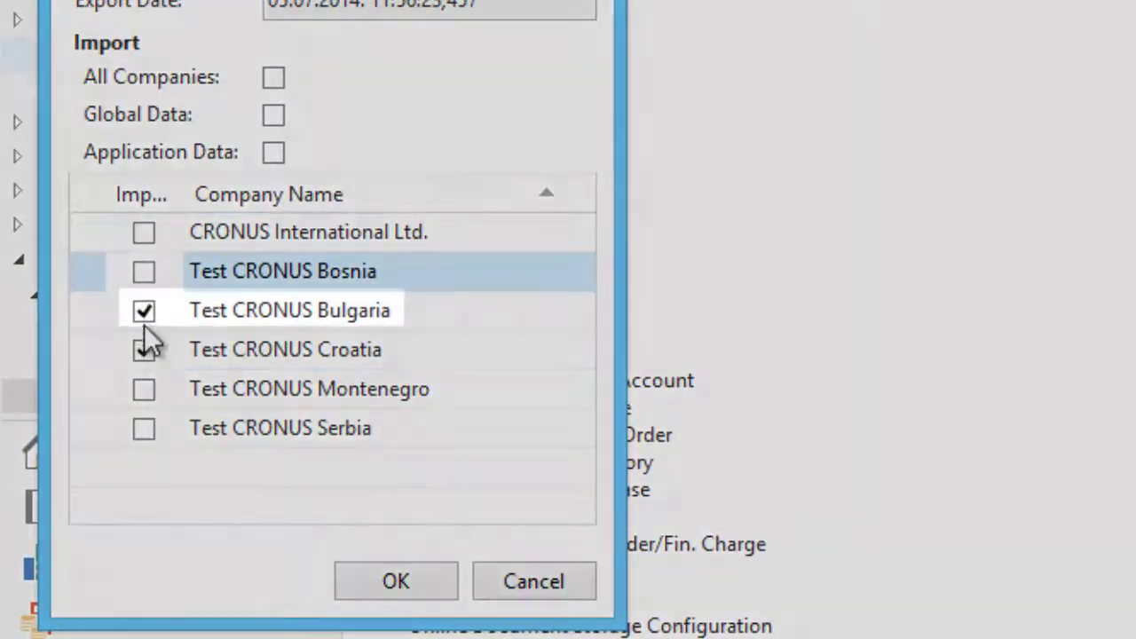
{"action": "left_click", "coordinate": [144, 349]}
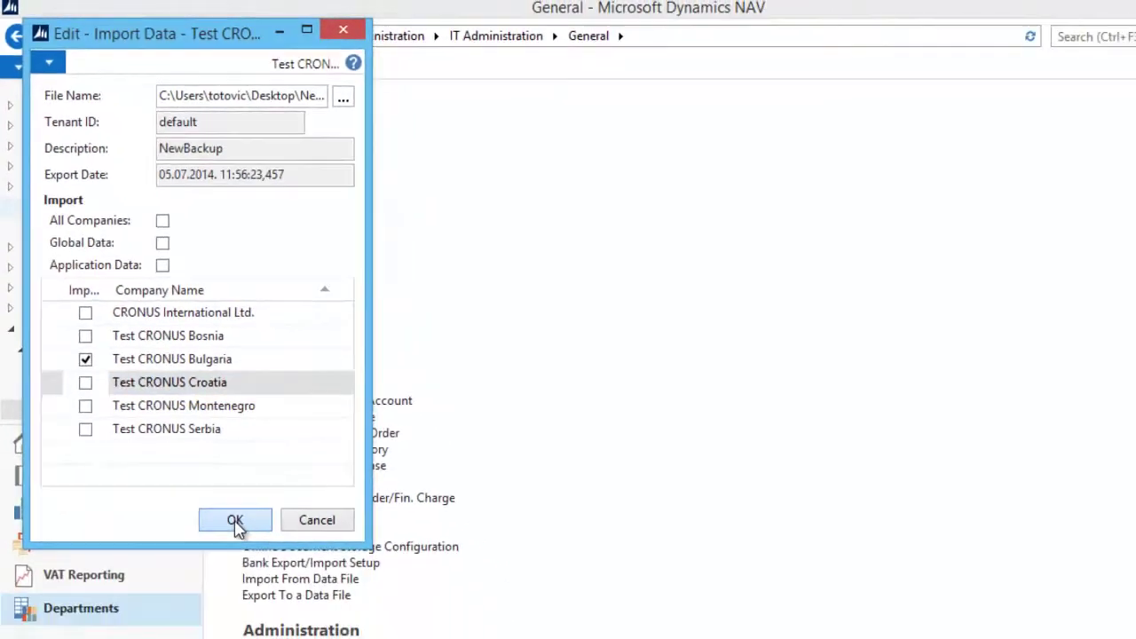
Step: Confirm the import of Test CRONUS Bulgaria from NewBackup.navdata
{"action": "left_click", "coordinate": [205, 459]}
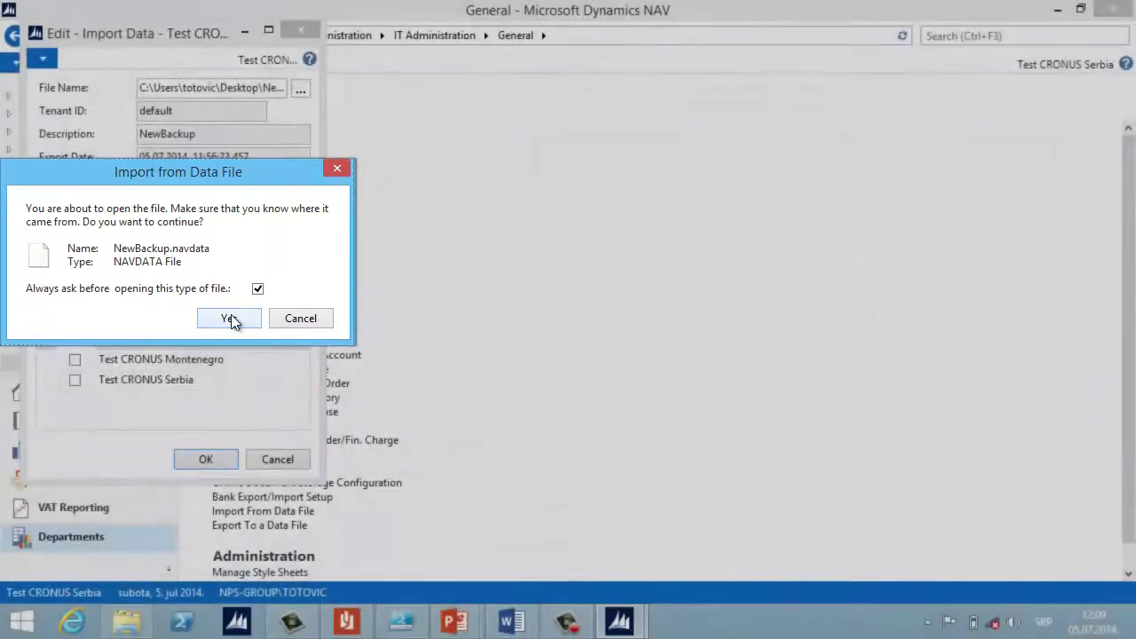
{"action": "left_click", "coordinate": [230, 318]}
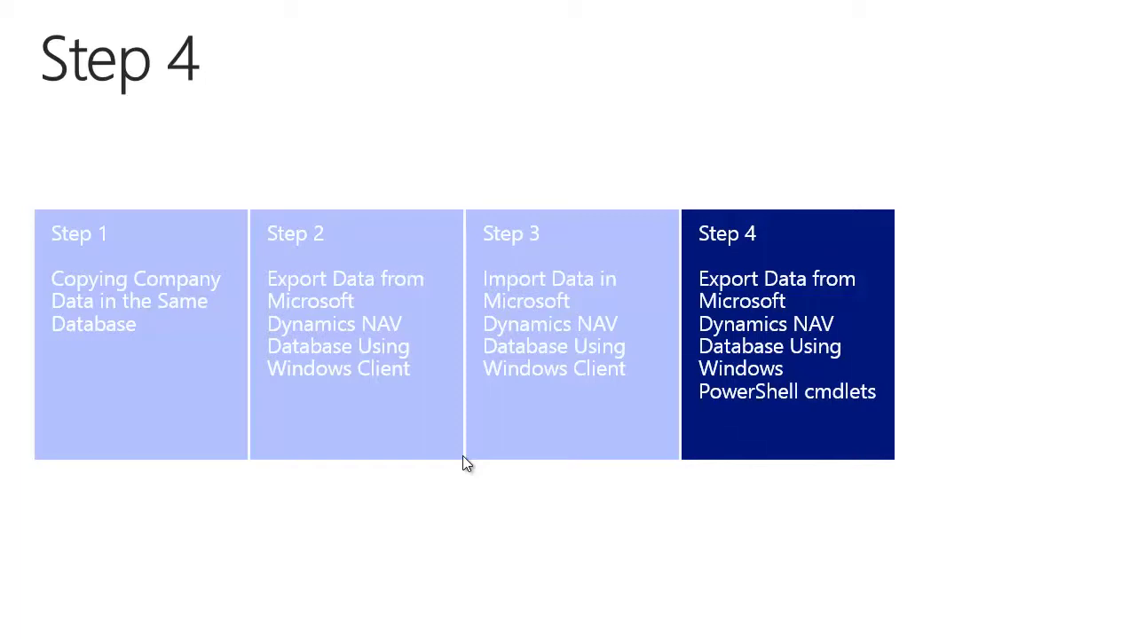
Step: Advance past the Step 4 slide about exporting data with PowerShell cmdlets
{"action": "left_click", "coordinate": [463, 457]}
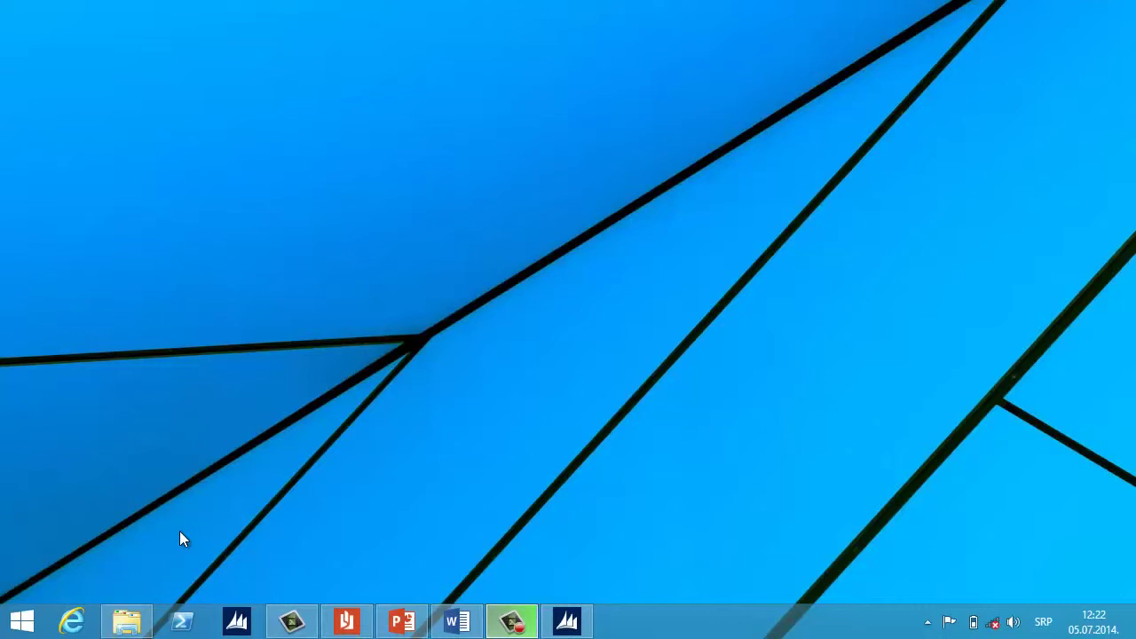
Step: Launch PowerShell ISE as administrator and run the '03 - Import NAV Module.ps1' script
{"action": "left_click", "coordinate": [182, 622]}
{"action": "right_click", "coordinate": [183, 622]}
{"action": "left_click", "coordinate": [148, 491]}
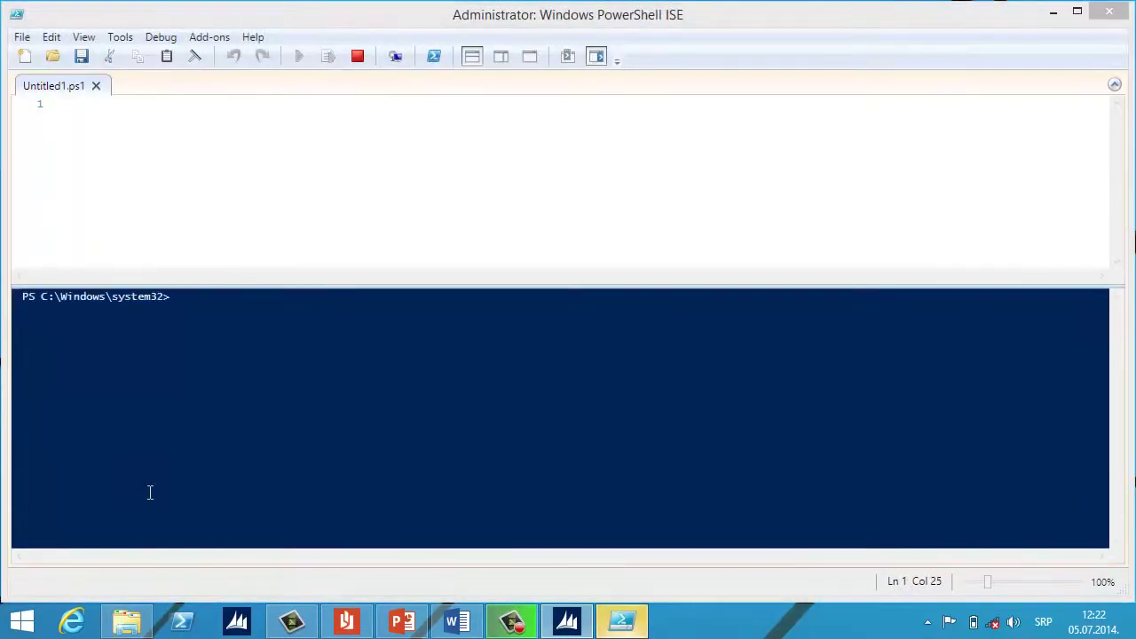
{"action": "left_click", "coordinate": [52, 56]}
{"action": "double_click", "coordinate": [276, 187]}
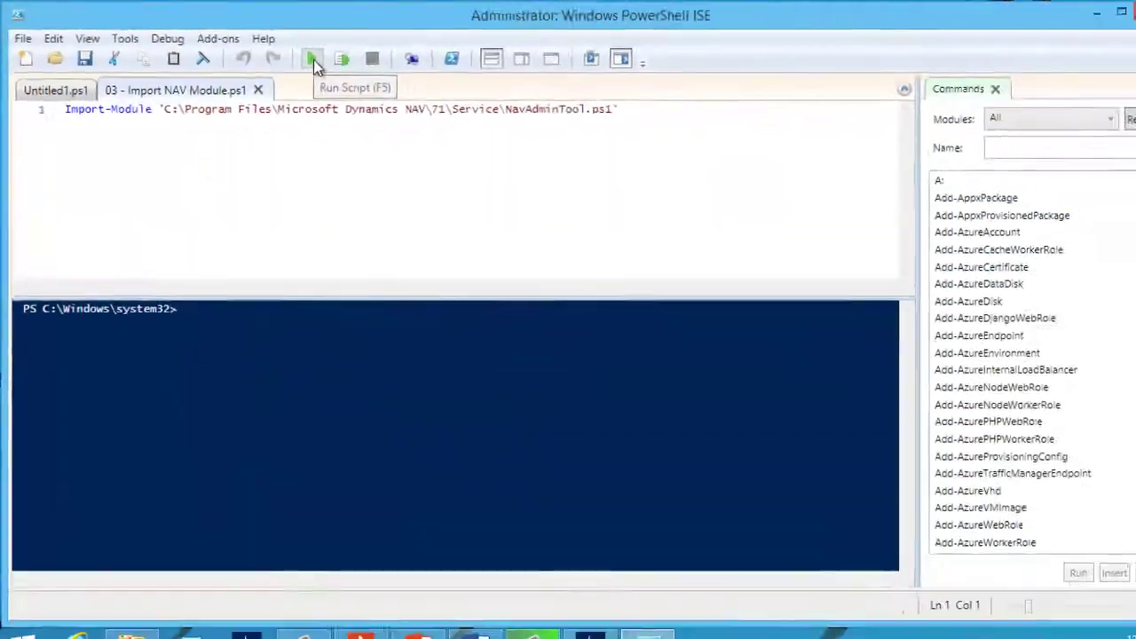
{"action": "left_click", "coordinate": [465, 87]}
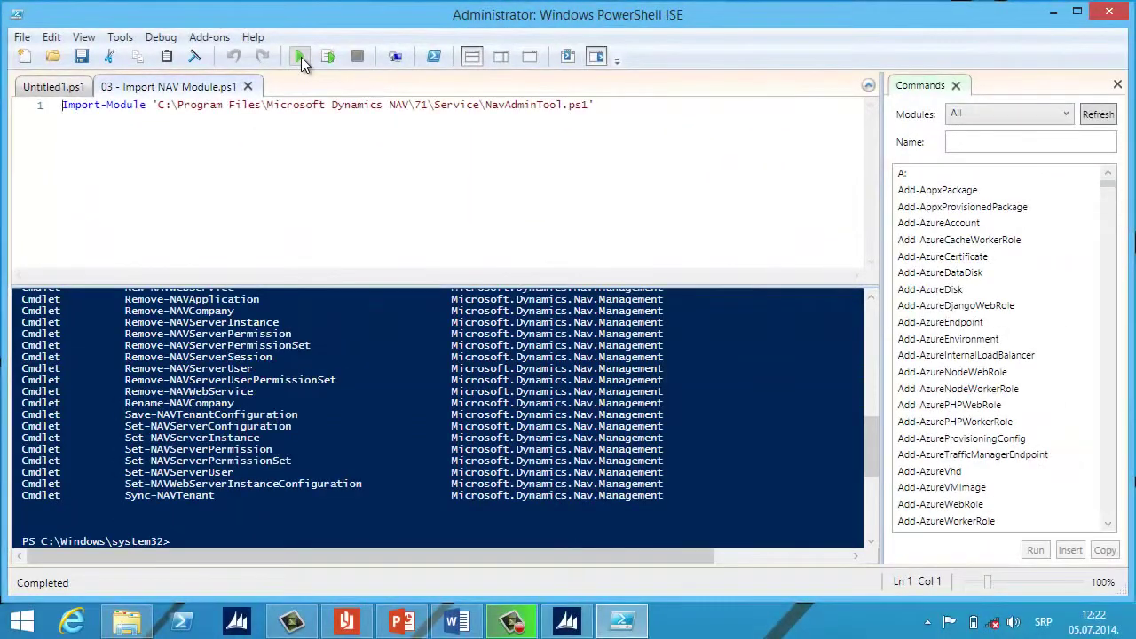
Step: Paste the Export-NAVData command into Untitled1, keeping the -AllCompanies switch
{"action": "left_click", "coordinate": [58, 86]}
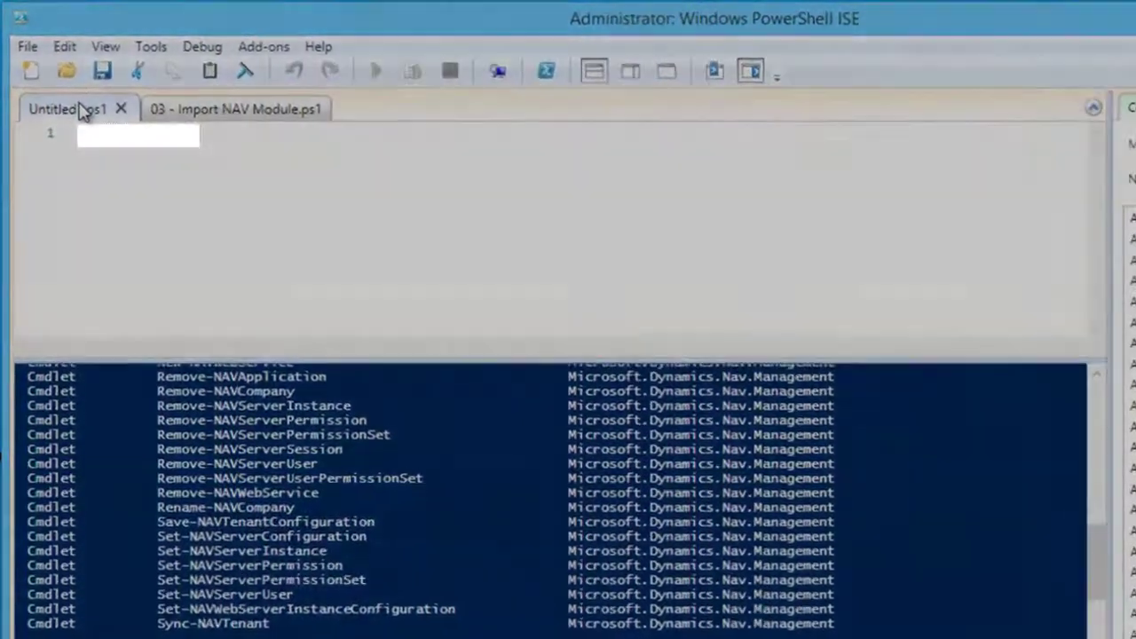
{"action": "key", "text": "ctrl+v"}
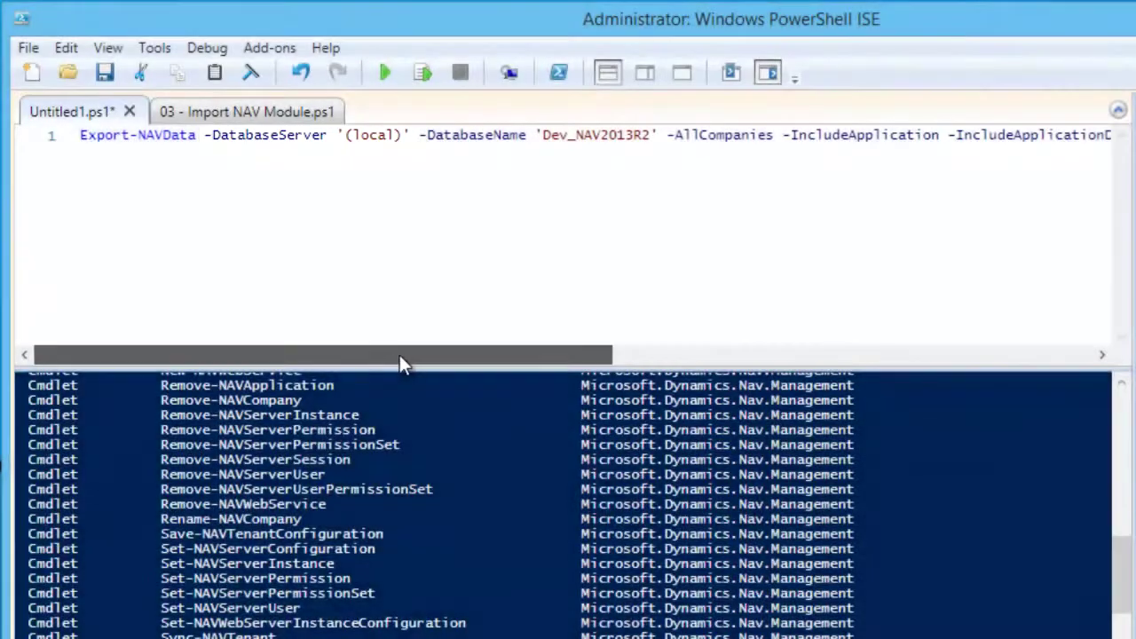
{"action": "left_click_drag", "start_coordinate": [399, 362], "coordinate": [428, 366]}
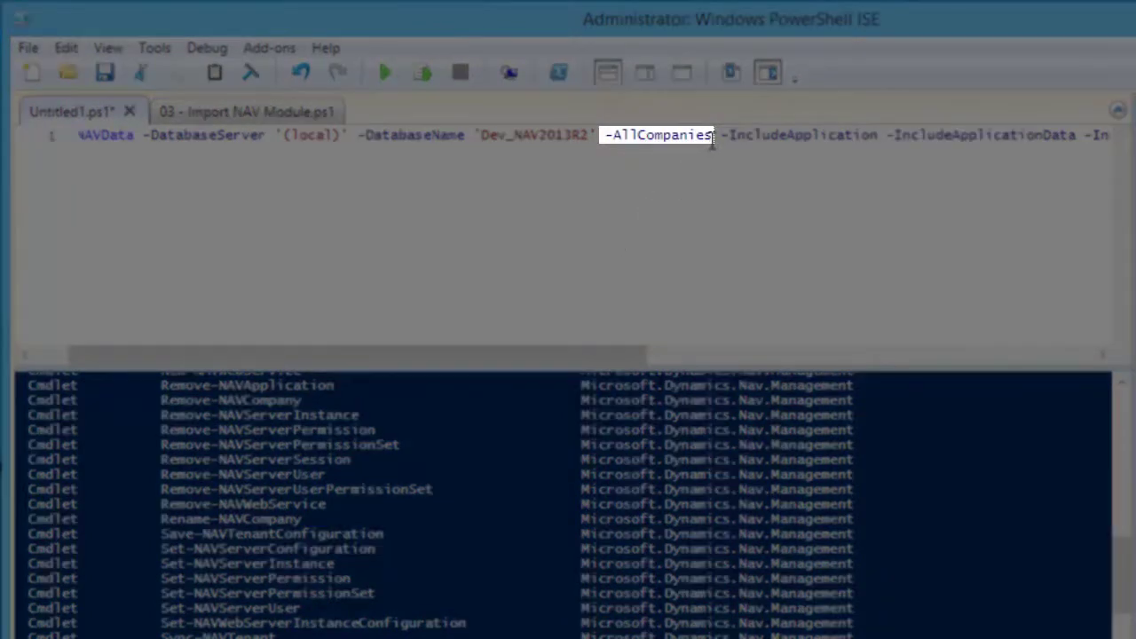
{"action": "key", "text": "ctrl+BackSpace"}
{"action": "type", "text": "Comp"}
{"action": "key", "text": "Tab"}
{"action": "type", "text": "'"}
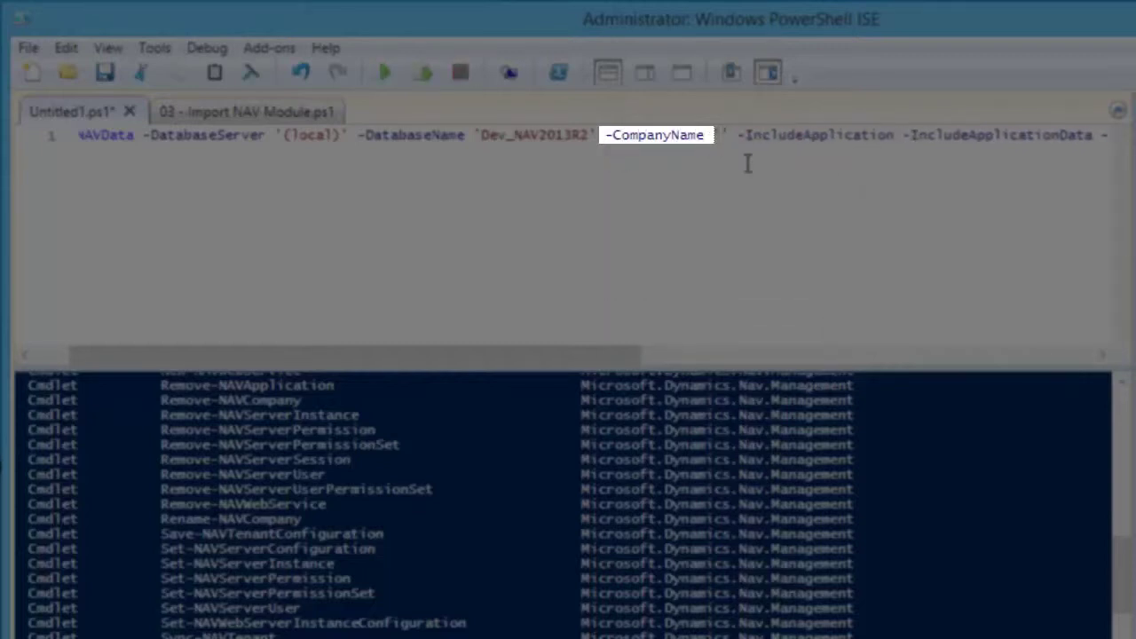
{"action": "key", "text": "ctrl+BackSpace"}
{"action": "key", "text": "ctrl+BackSpace"}
{"action": "type", "text": "AllCompanies"}
{"action": "left_click", "coordinate": [840, 240]}
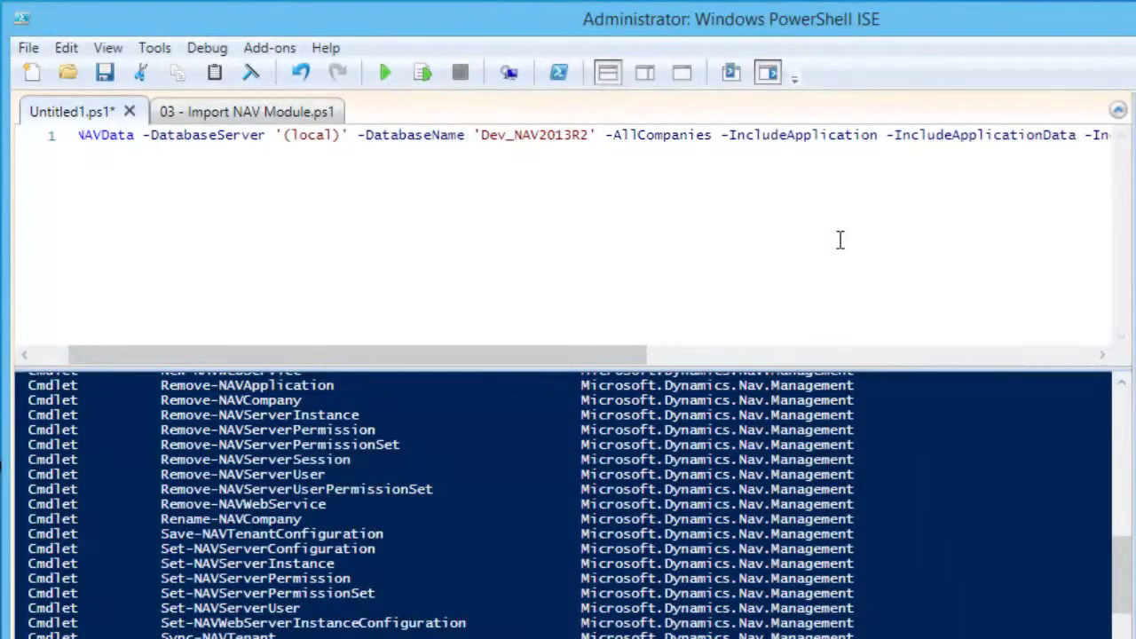
Step: Run Export-NAVData to save all Dev_NAV2013R2 companies to MyPSBackup.navdata
{"action": "left_click_drag", "start_coordinate": [604, 355], "coordinate": [964, 362]}
{"action": "left_click_drag", "start_coordinate": [602, 135], "coordinate": [1049, 135]}
{"action": "left_click", "coordinate": [384, 74]}
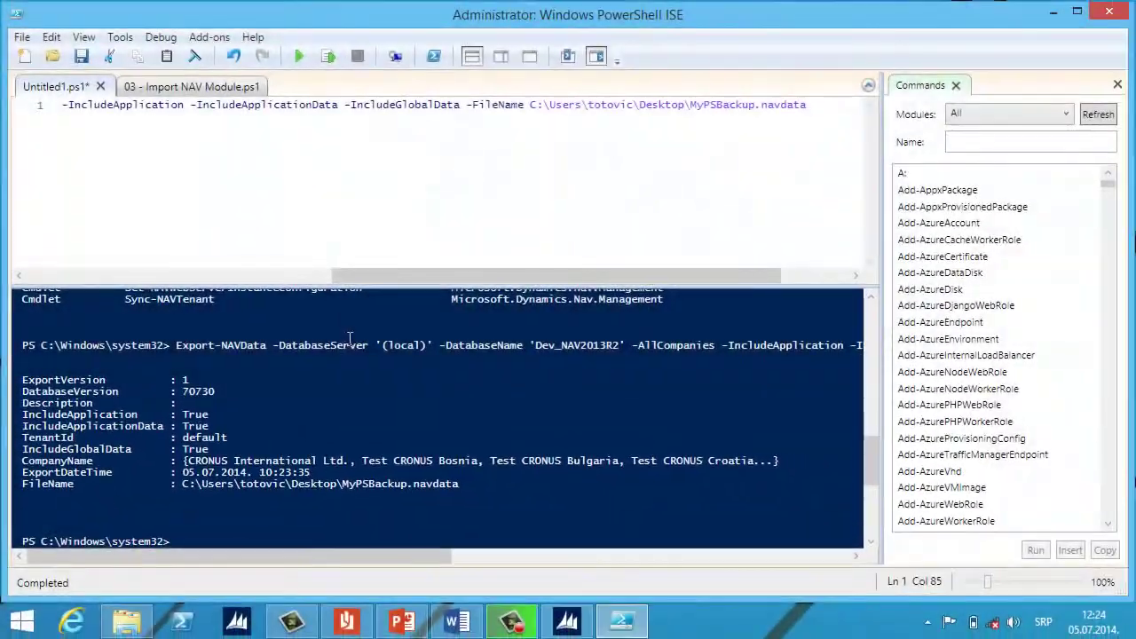
Step: Refresh the Commands pane and view Export-NAVApplication's parameters and help
{"action": "left_click", "coordinate": [1097, 113]}
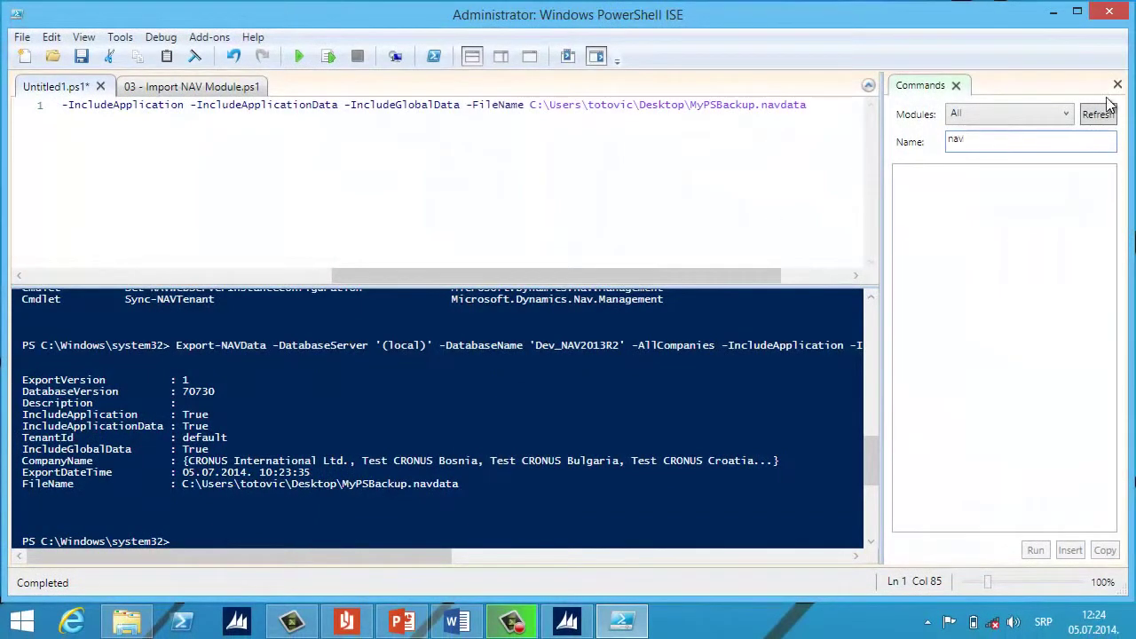
{"action": "left_click", "coordinate": [966, 209]}
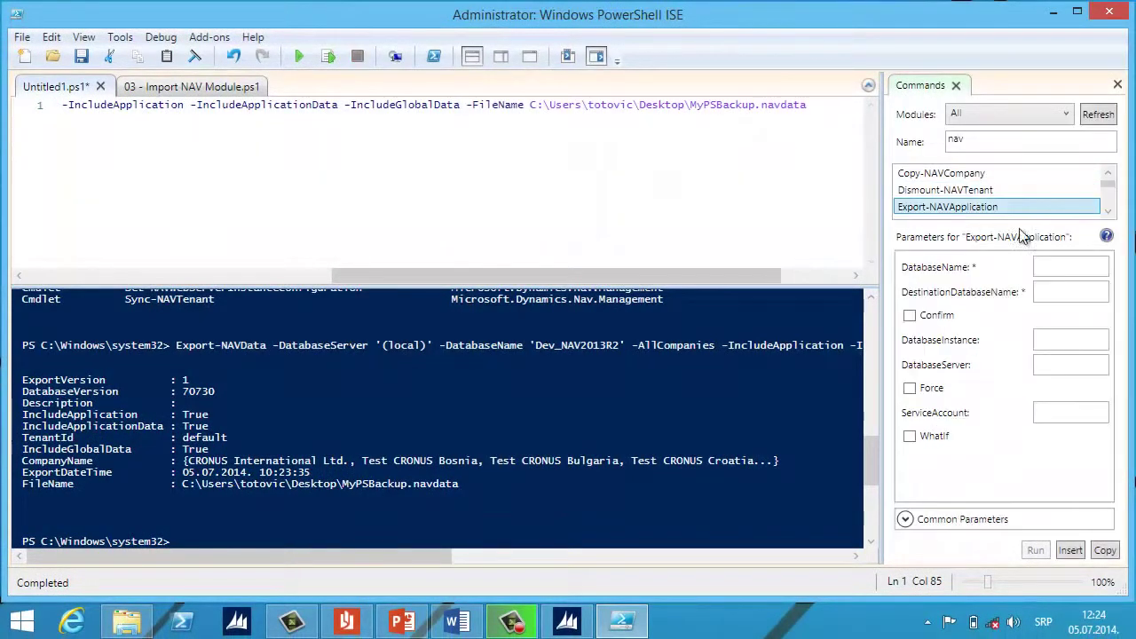
{"action": "left_click", "coordinate": [1106, 237]}
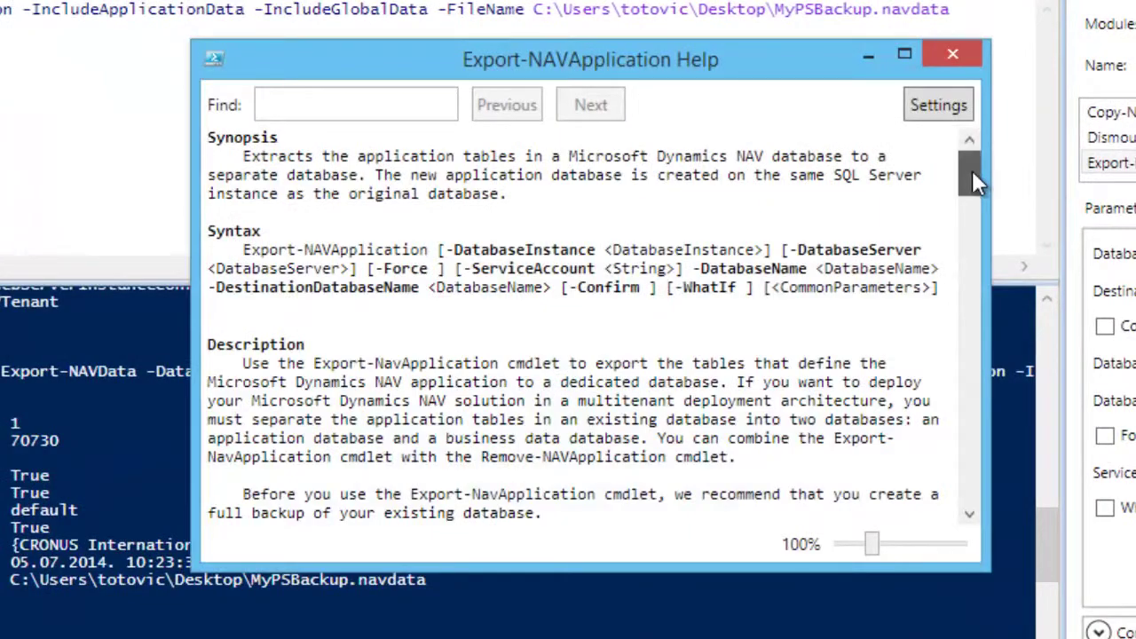
{"action": "left_click_drag", "start_coordinate": [821, 212], "coordinate": [824, 226]}
{"action": "left_click_drag", "start_coordinate": [979, 195], "coordinate": [981, 213]}
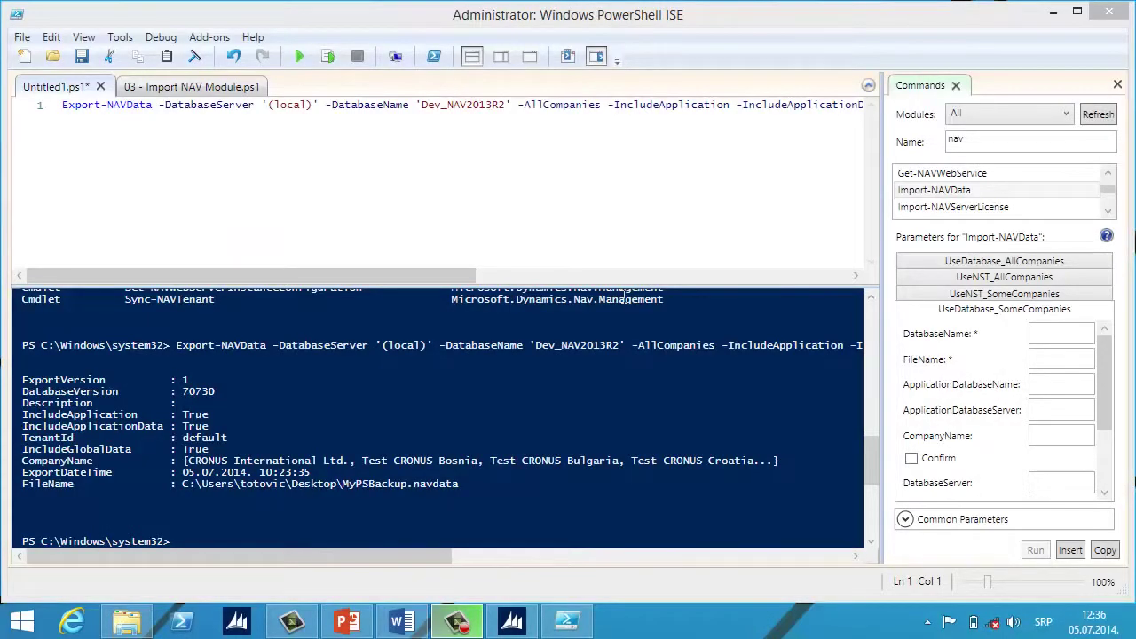
Step: Paste an Import-NAVData command loading Test CRONUS Bulgaria from MyPSBackup.navdata into Dev_NAV2013R2 into a new script, then review it
{"action": "left_click", "coordinate": [27, 69]}
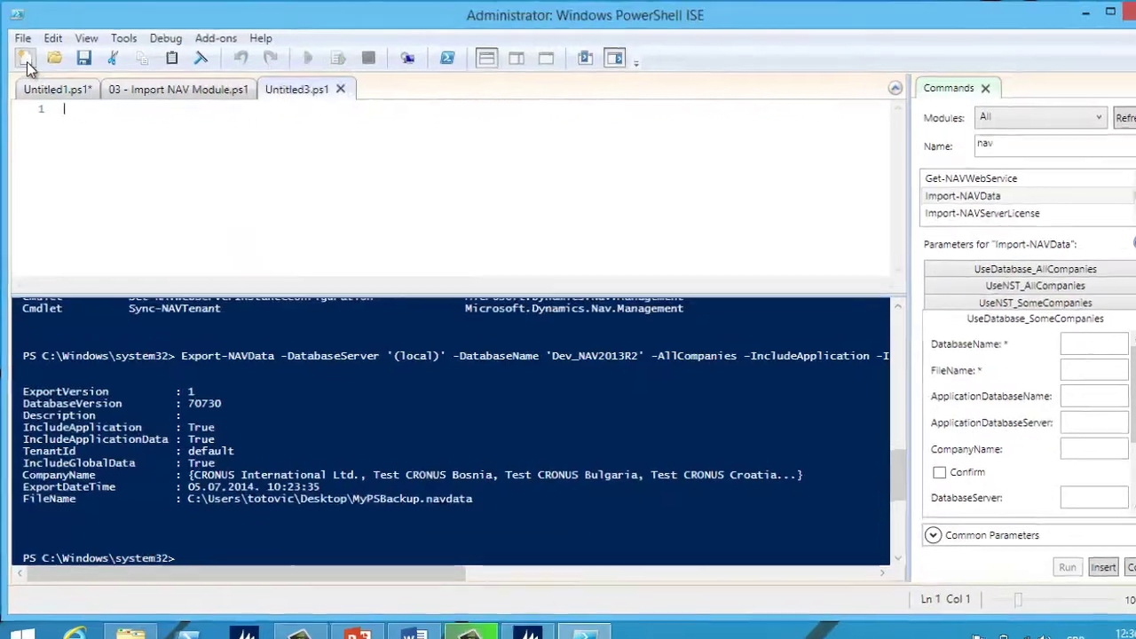
{"action": "type", "text": "2013R2' -CompanyName 'Test CRONUS Bulgaria' -FileName C:\\Users\\totovic\\Desktop\\MyPSBackup.navdata"}
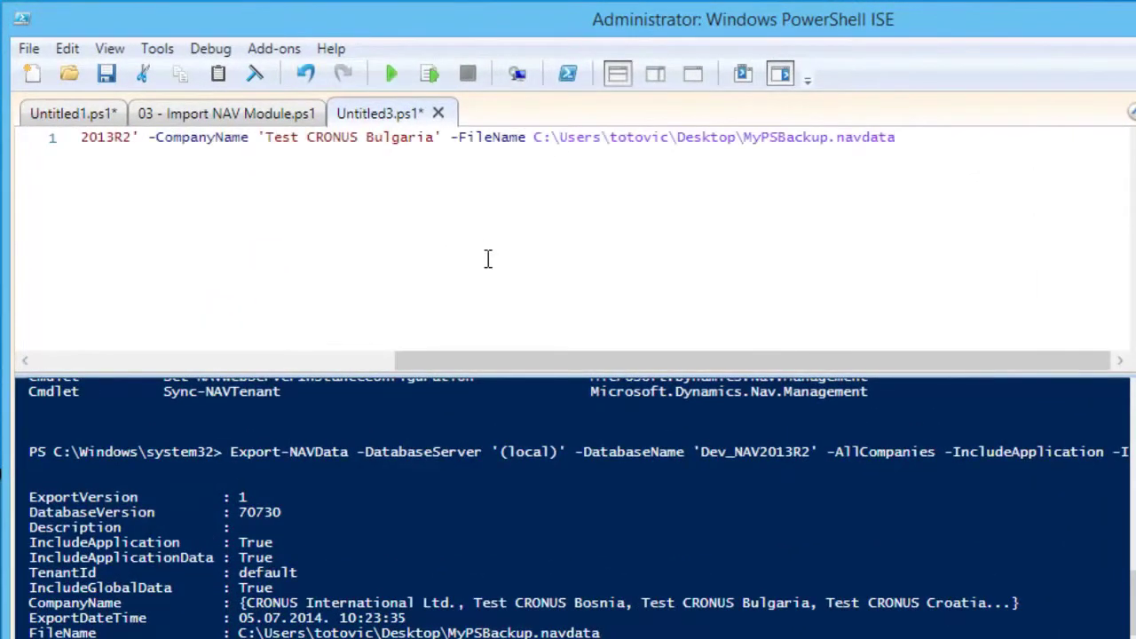
{"action": "key", "text": "Home"}
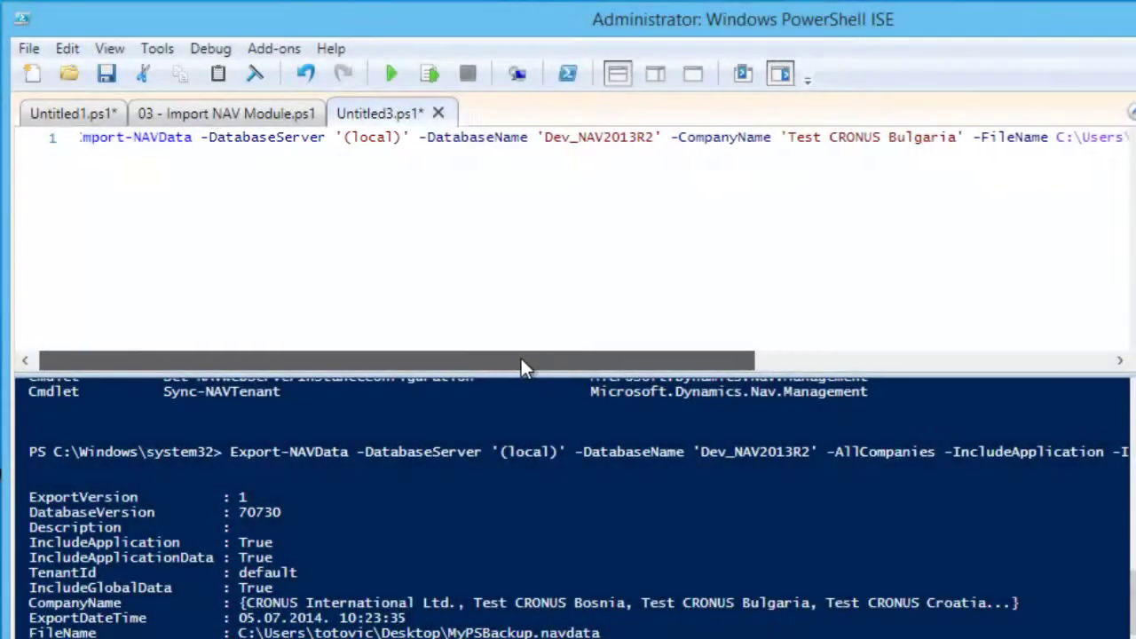
{"action": "left_click_drag", "start_coordinate": [521, 361], "coordinate": [669, 369]}
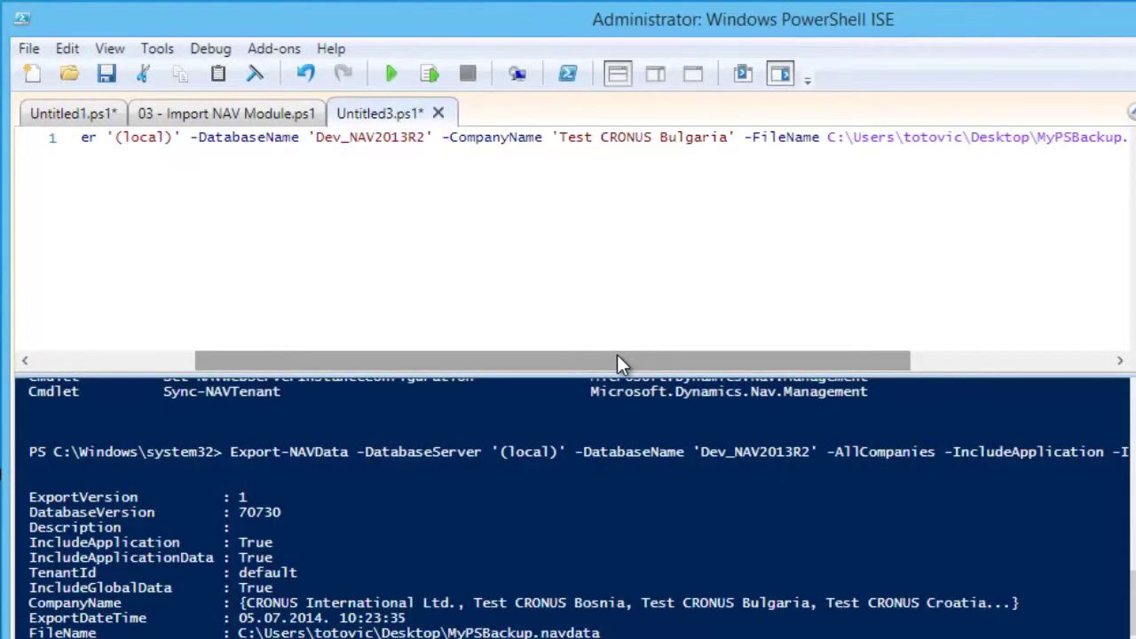
{"action": "left_click_drag", "start_coordinate": [617, 359], "coordinate": [636, 359]}
{"action": "left_click_drag", "start_coordinate": [722, 382], "coordinate": [785, 384]}
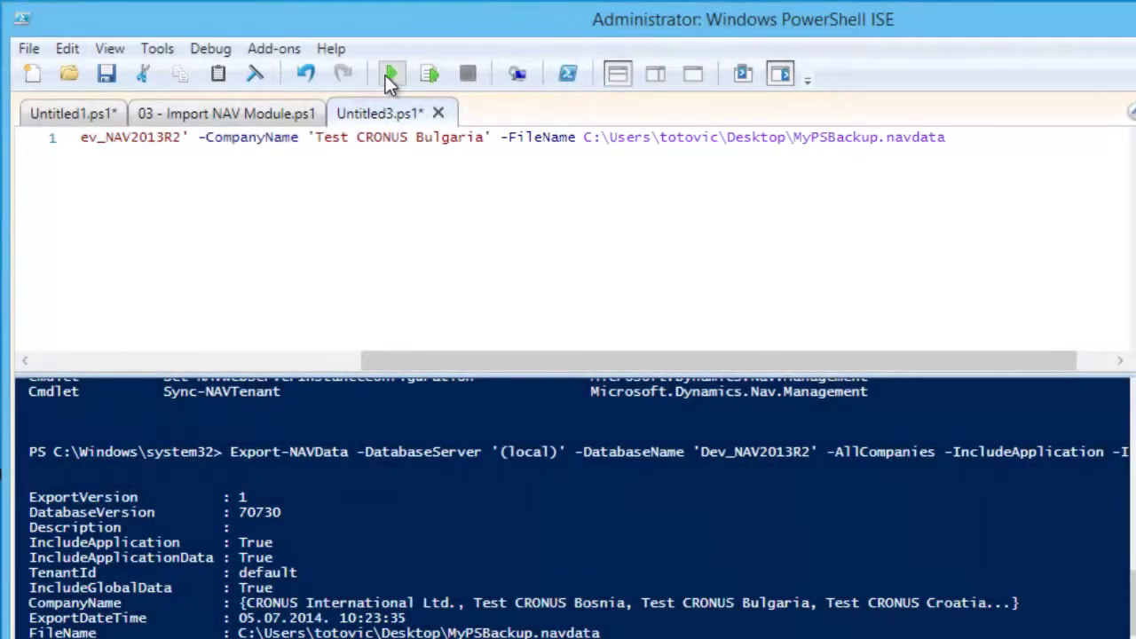
Step: Run the Import-NAVData script, check the NAV companies list, then open the Import-NAVData help
{"action": "left_click", "coordinate": [391, 76]}
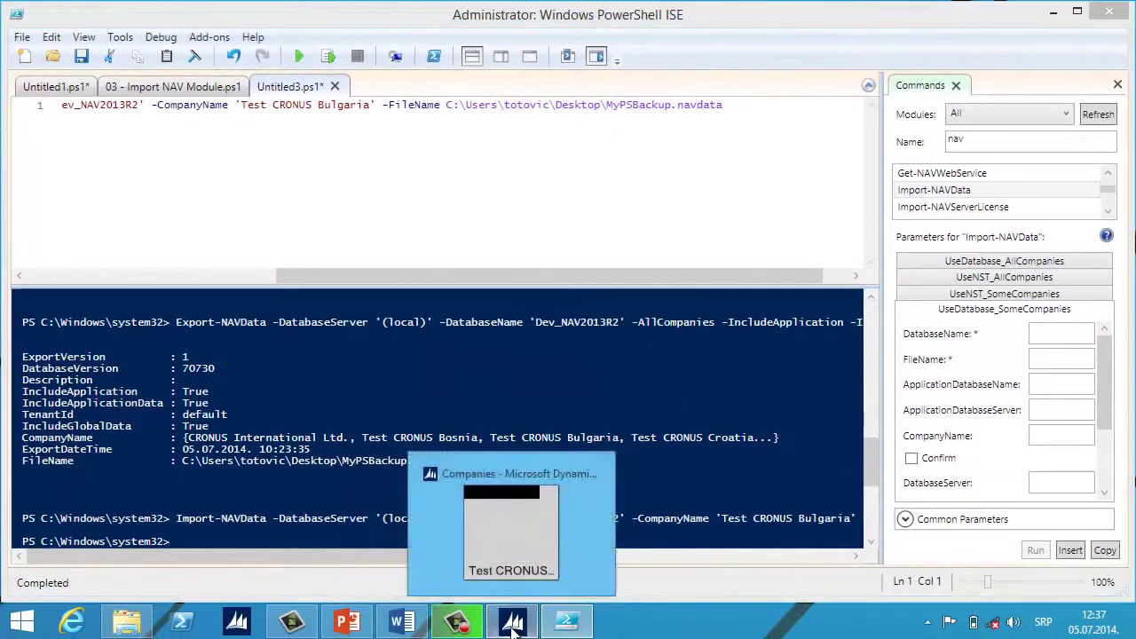
{"action": "left_click", "coordinate": [511, 622]}
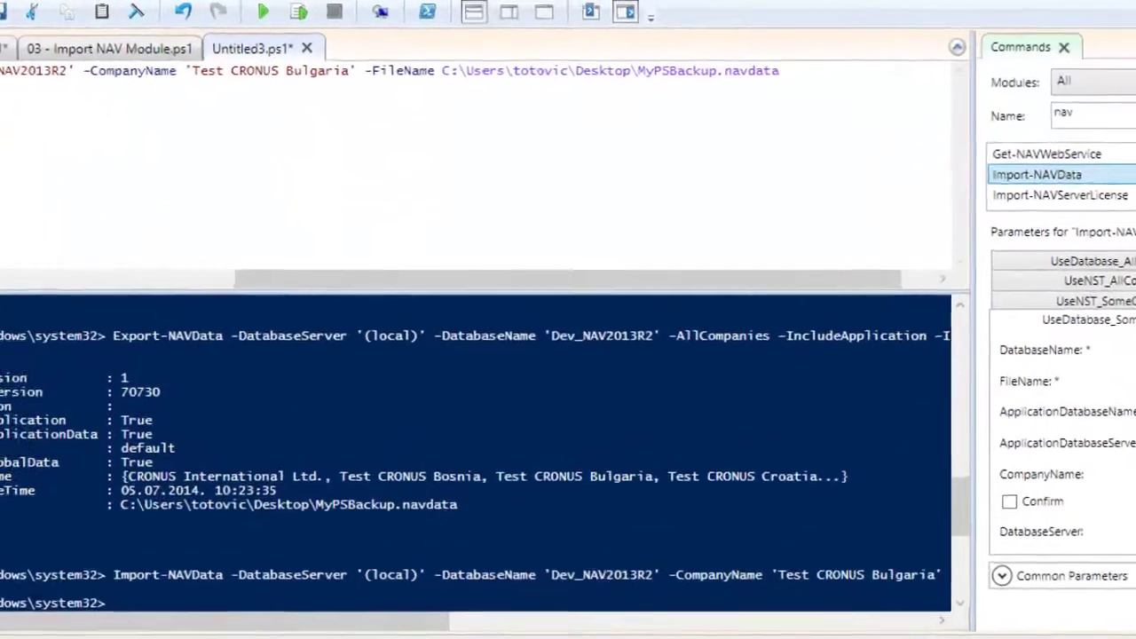
{"action": "left_click", "coordinate": [1106, 235]}
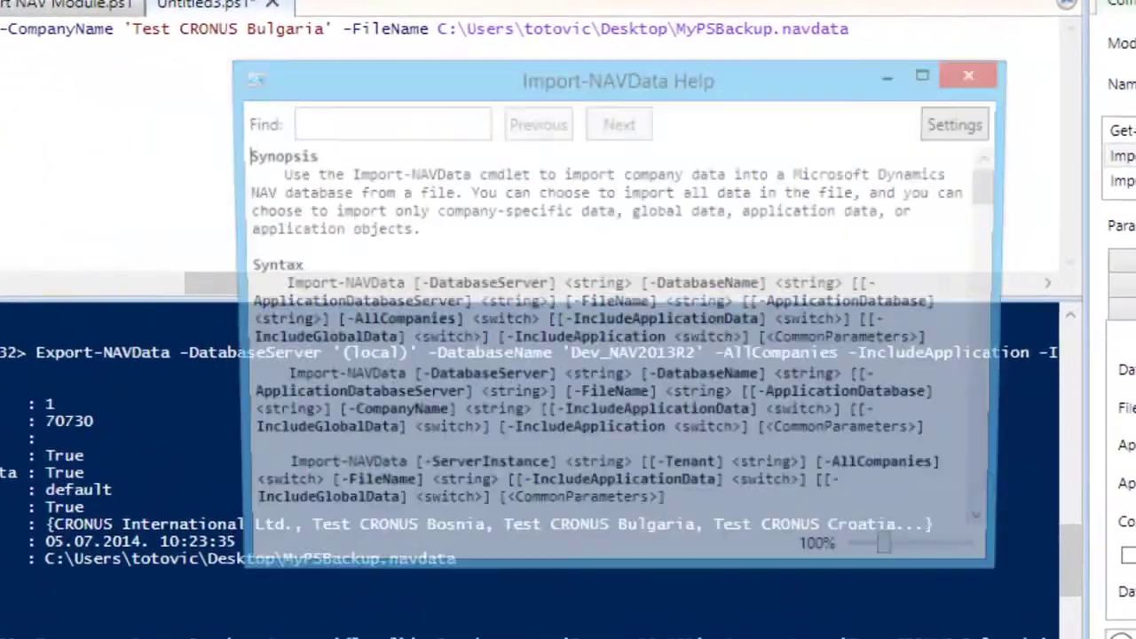